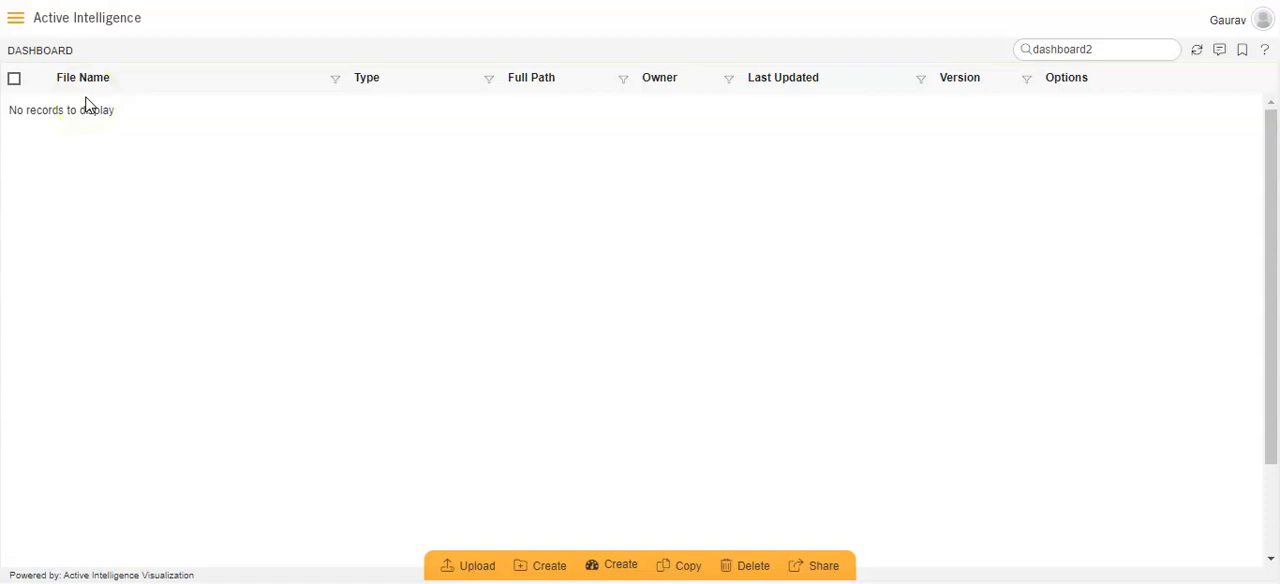
Create a new dashboard named "New summary dashboard".
{"action": "left_click", "coordinate": [16, 20]}
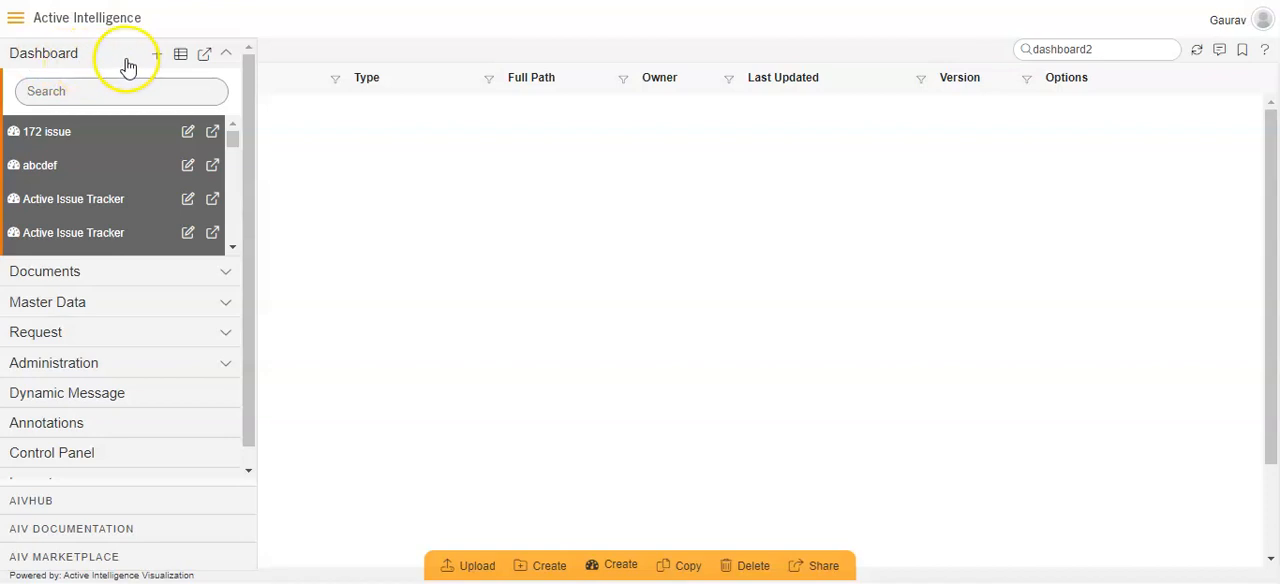
{"action": "left_click", "coordinate": [157, 57]}
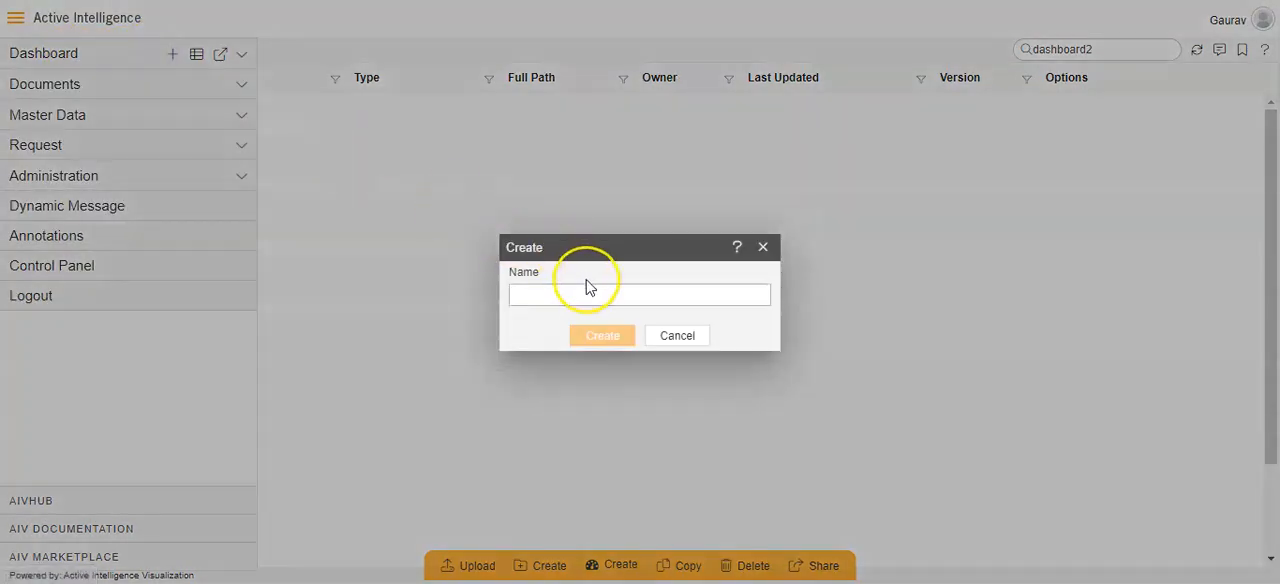
{"action": "type", "text": "N"}
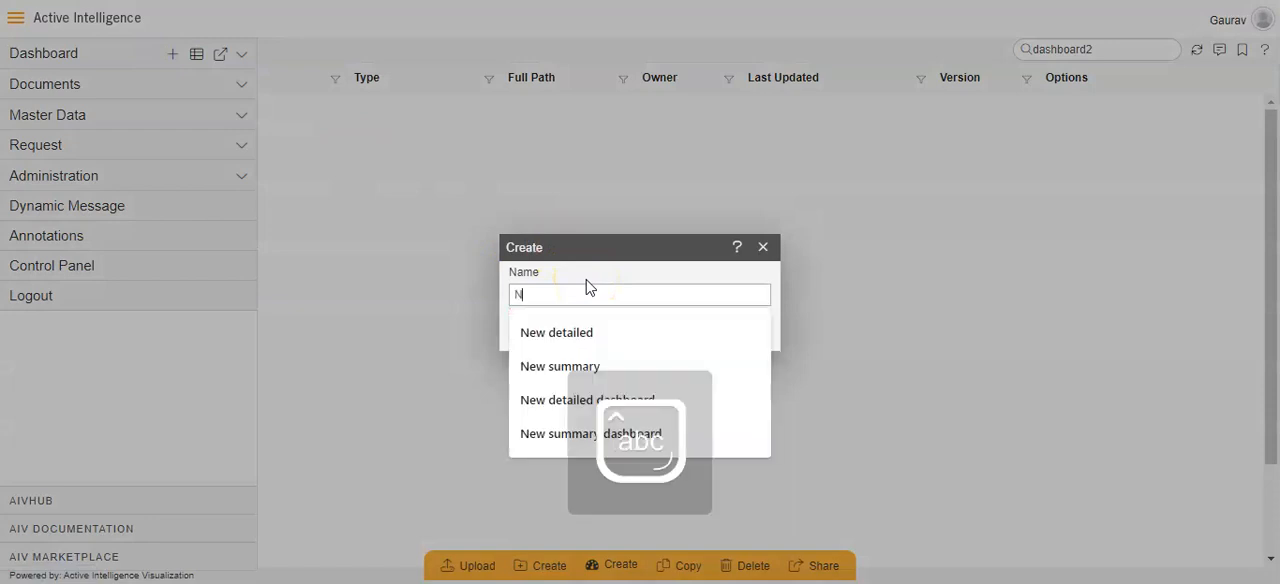
{"action": "type", "text": "ew summary dashb"}
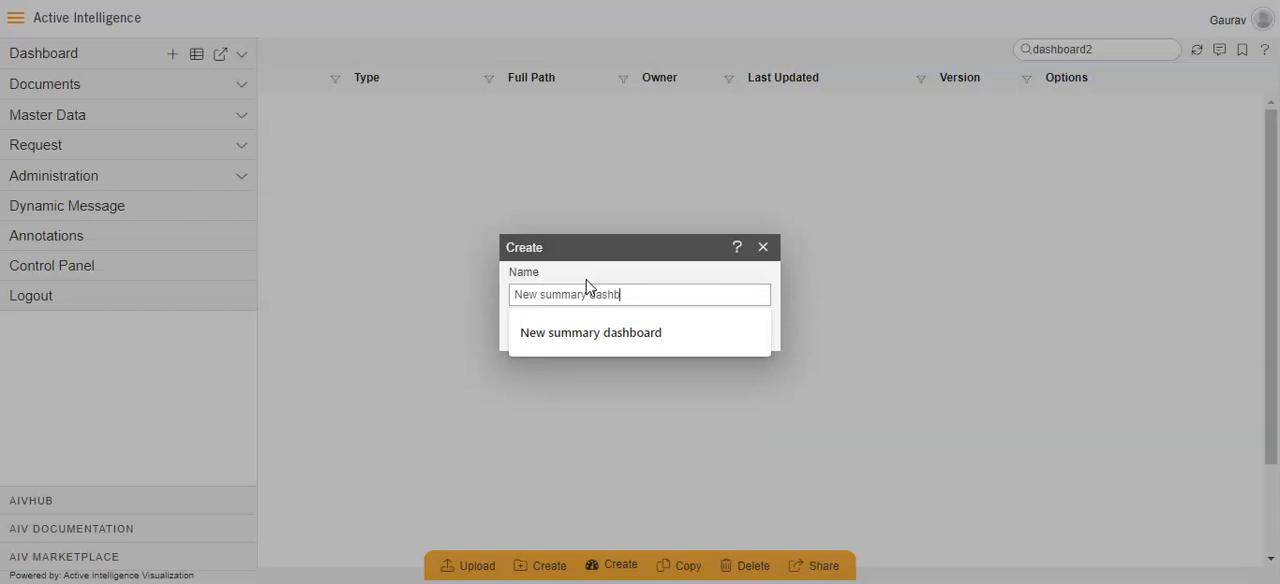
{"action": "left_click", "coordinate": [590, 334]}
{"action": "left_click", "coordinate": [602, 338]}
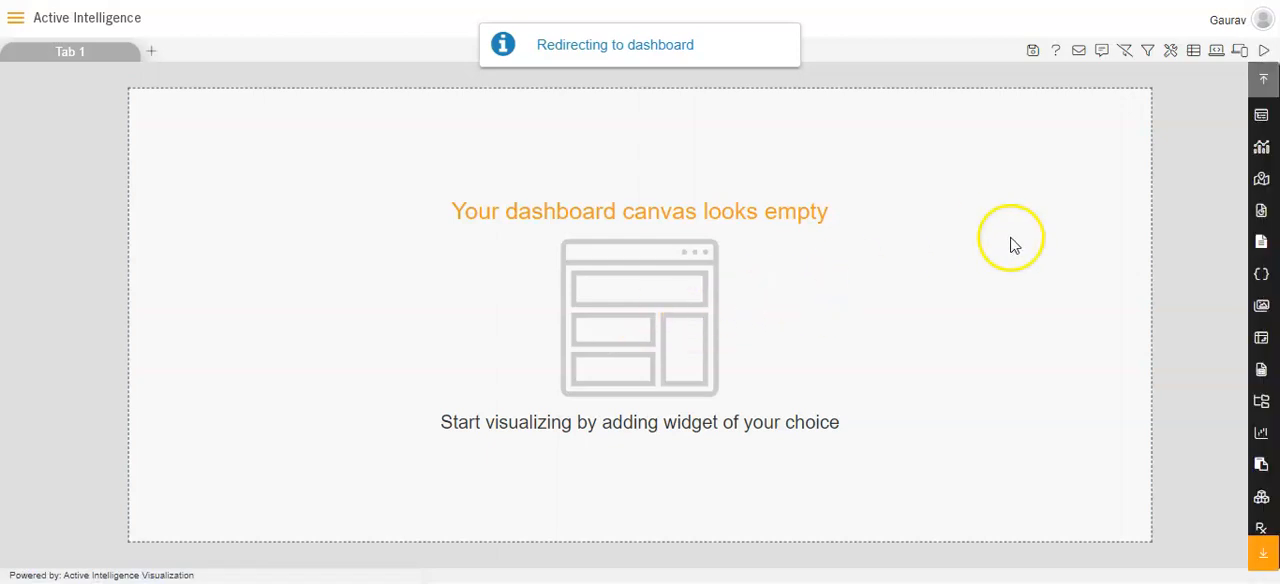
Add a pivot widget to the empty canvas and choose the sales.ds dataset for it.
{"action": "left_click", "coordinate": [1263, 338]}
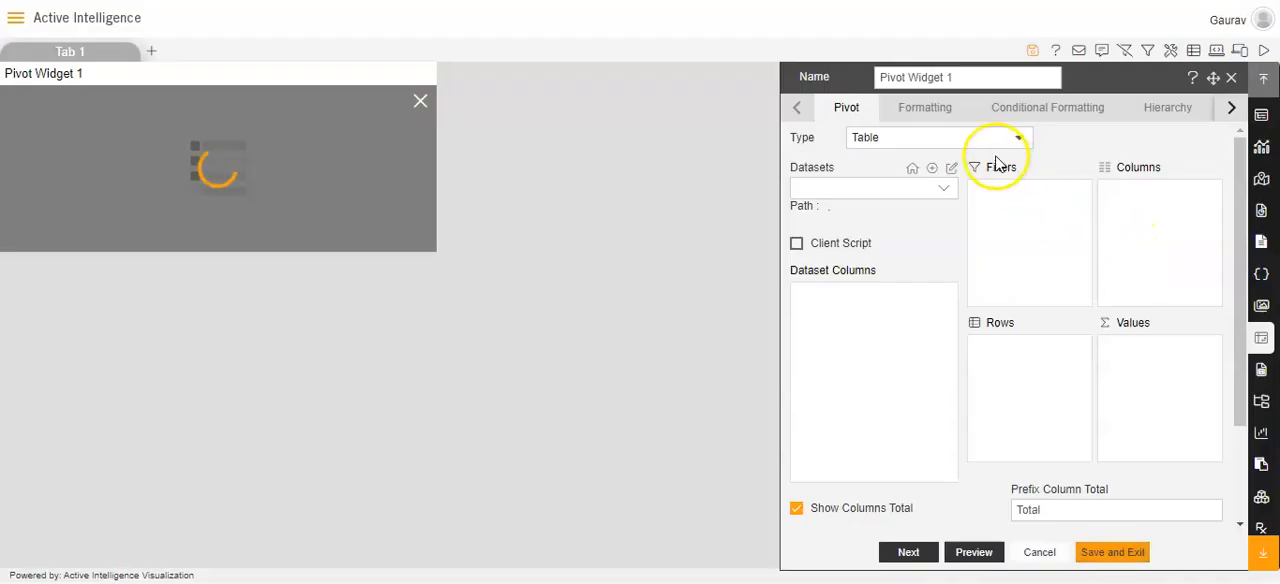
{"action": "left_click", "coordinate": [946, 190]}
{"action": "type", "text": "sales"}
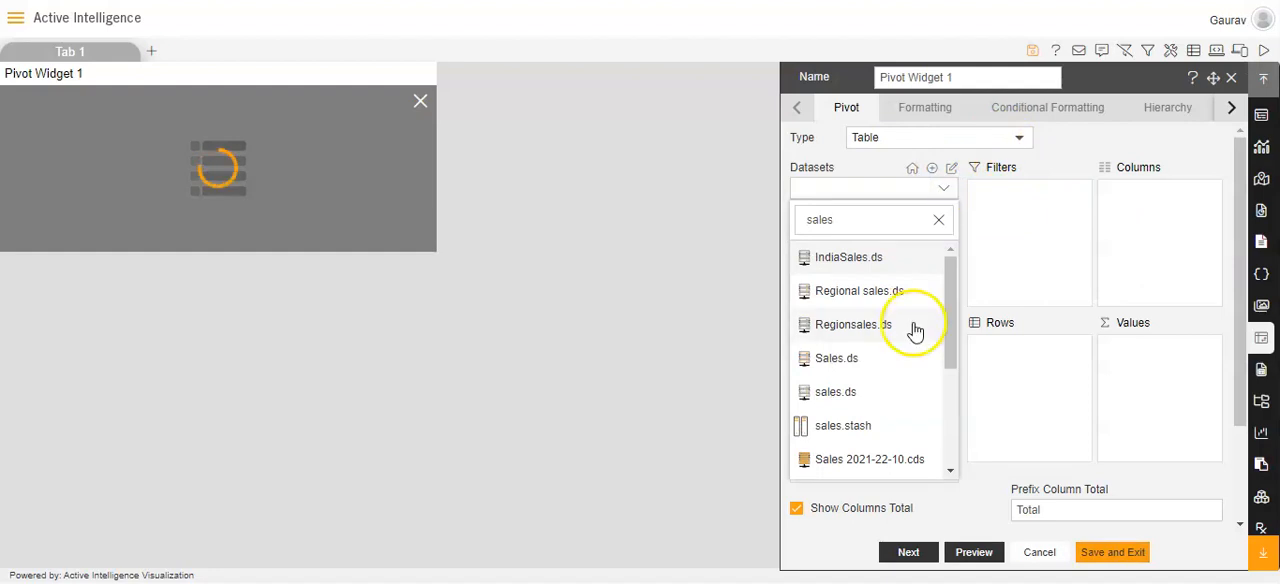
{"action": "left_click", "coordinate": [868, 394]}
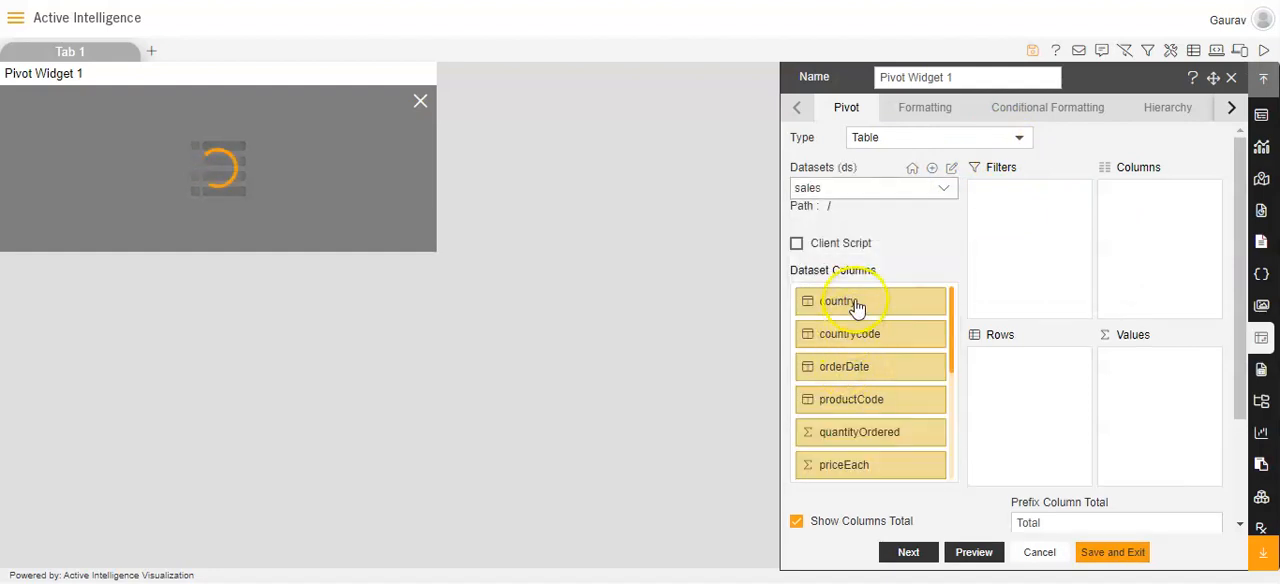
Set the pivot's rows to country, its values to the count of country and its columns to productLine, and save the widget.
{"action": "left_click_drag", "start_coordinate": [855, 305], "coordinate": [975, 357]}
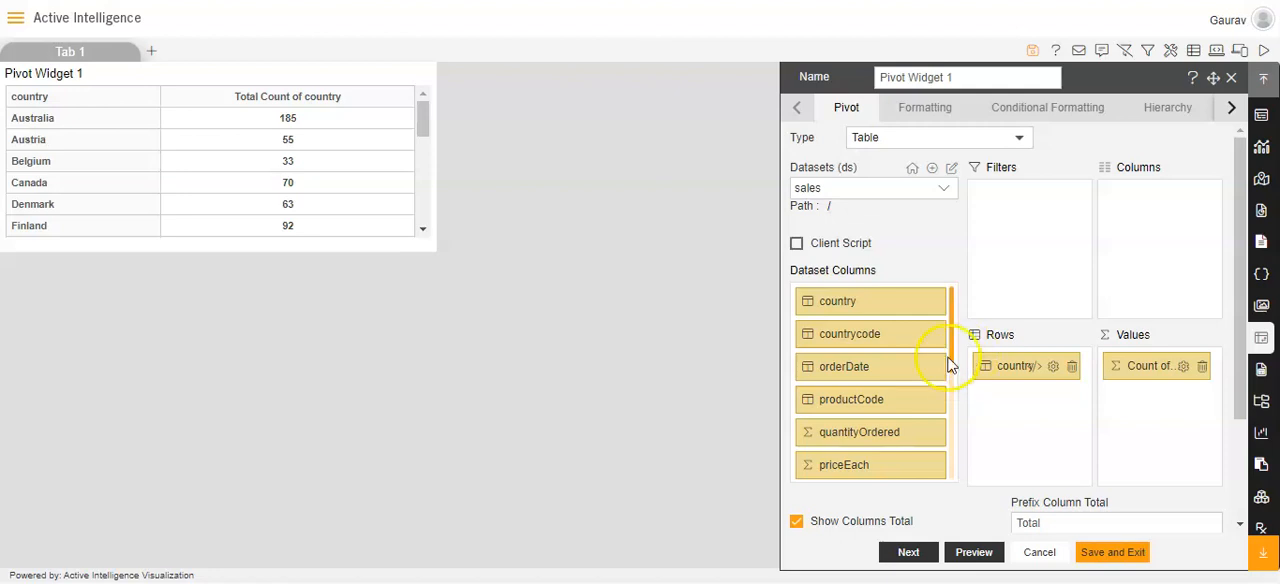
{"action": "scroll", "coordinate": [898, 389], "scroll_direction": "down", "scroll_amount": 3}
{"action": "left_click_drag", "start_coordinate": [886, 345], "coordinate": [1181, 197]}
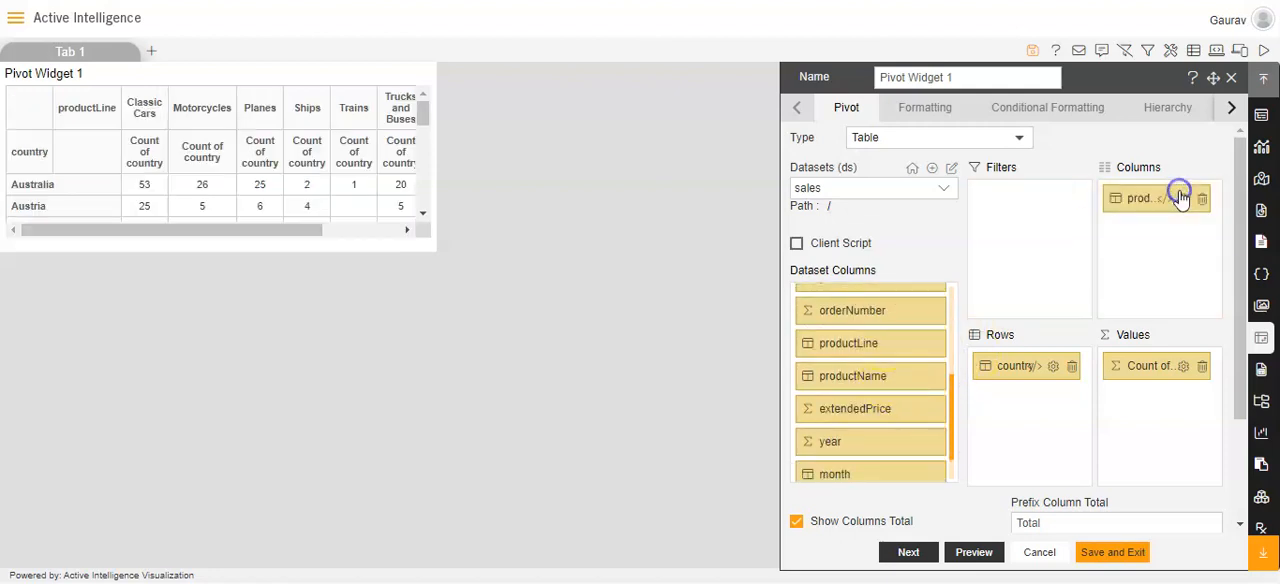
{"action": "left_click", "coordinate": [1112, 556]}
Enlarge the pivot widget until all product line columns and the total column fit, and save the dashboard.
{"action": "left_click_drag", "start_coordinate": [429, 240], "coordinate": [654, 343]}
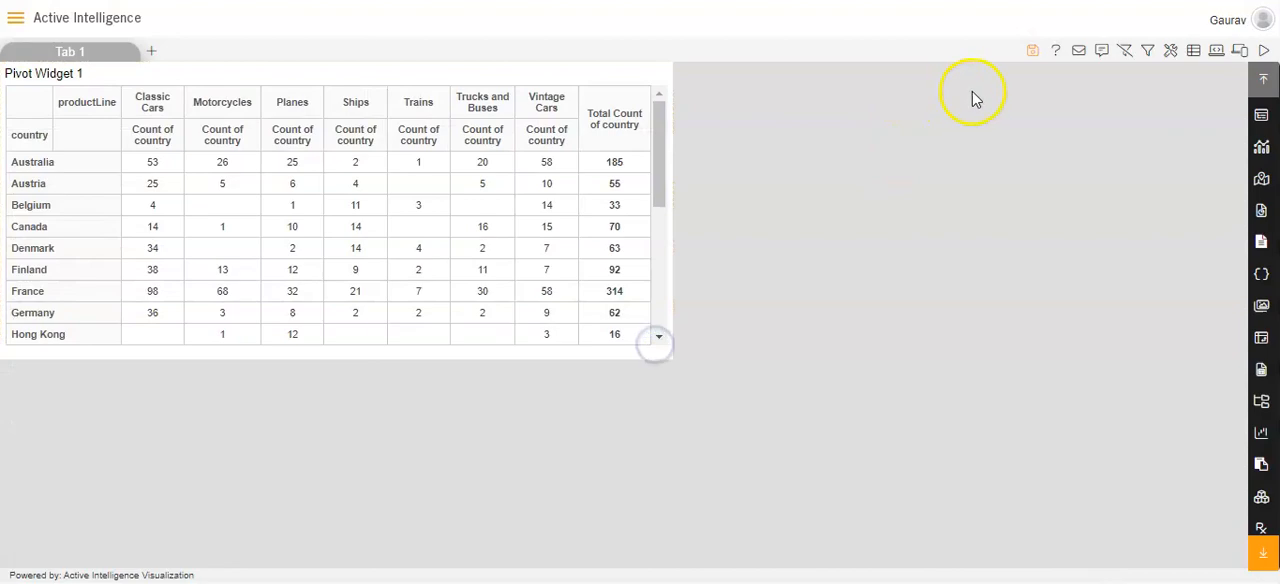
{"action": "left_click", "coordinate": [1028, 58]}
{"action": "left_click", "coordinate": [603, 326]}
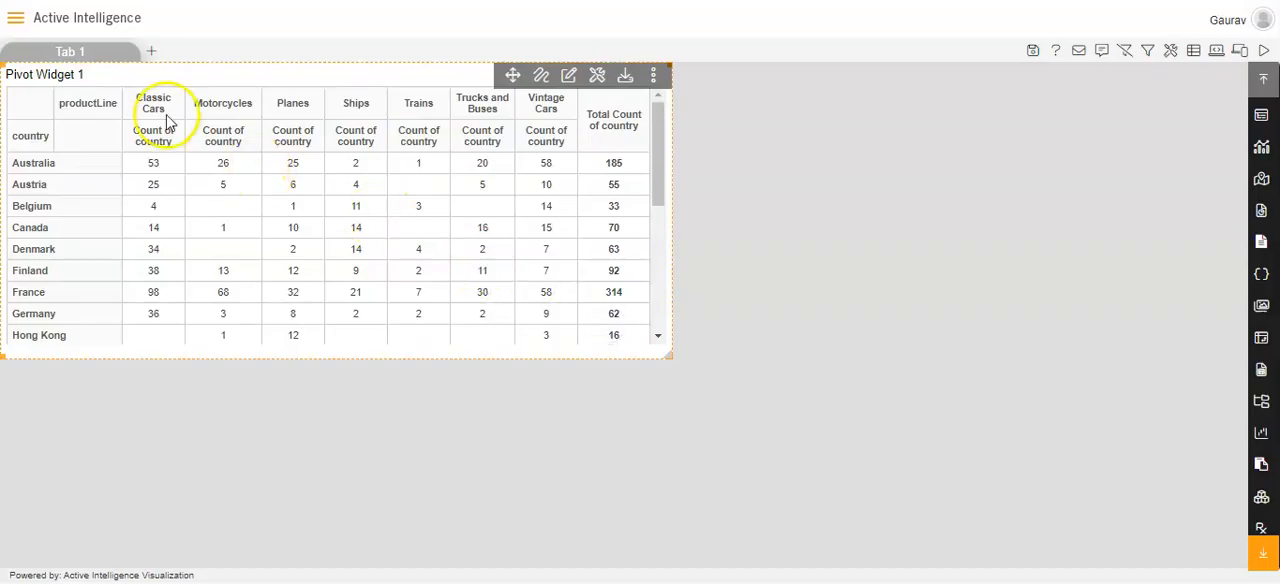
Create a second dashboard named "New detailed dashboard".
{"action": "left_click", "coordinate": [16, 20]}
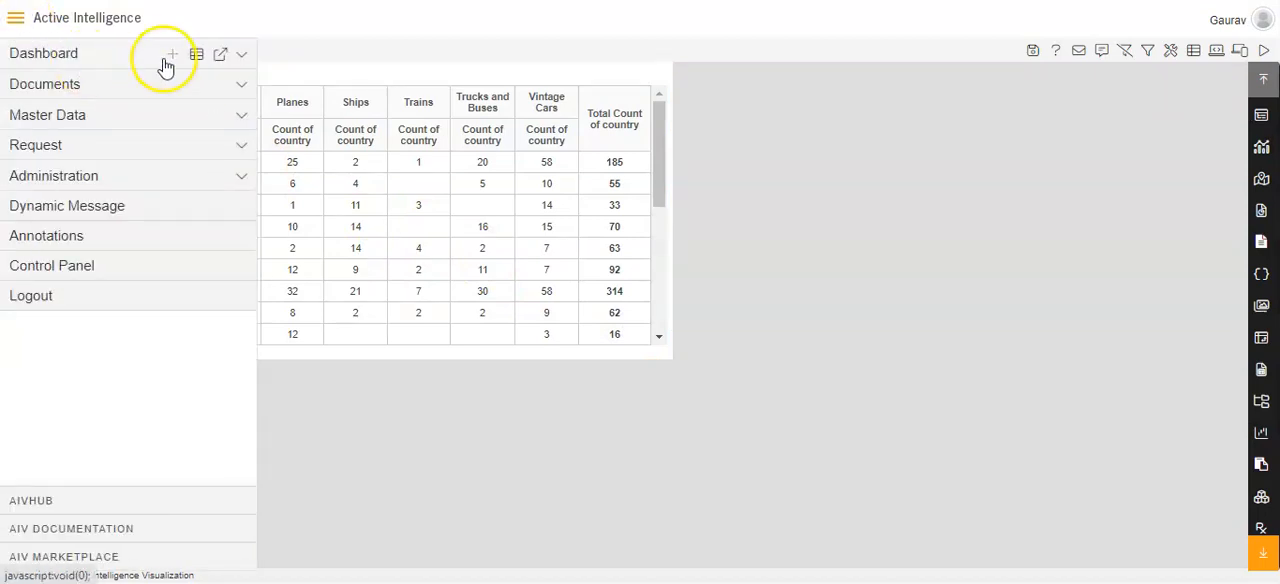
{"action": "left_click", "coordinate": [172, 55]}
{"action": "left_click", "coordinate": [580, 288]}
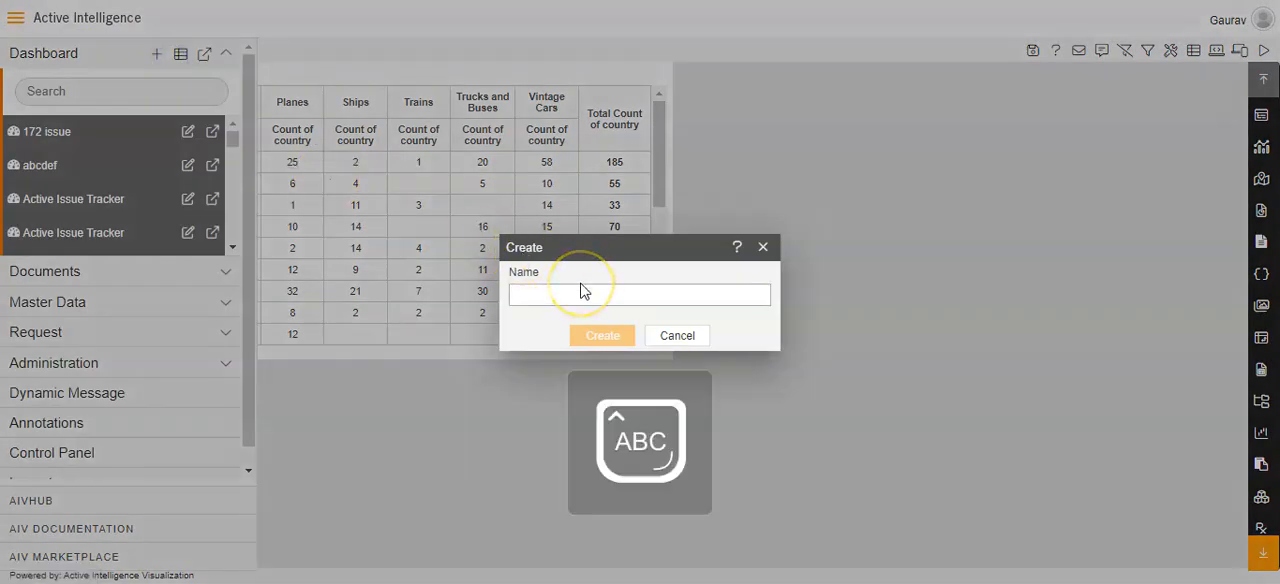
{"action": "type", "text": "New detailed das"}
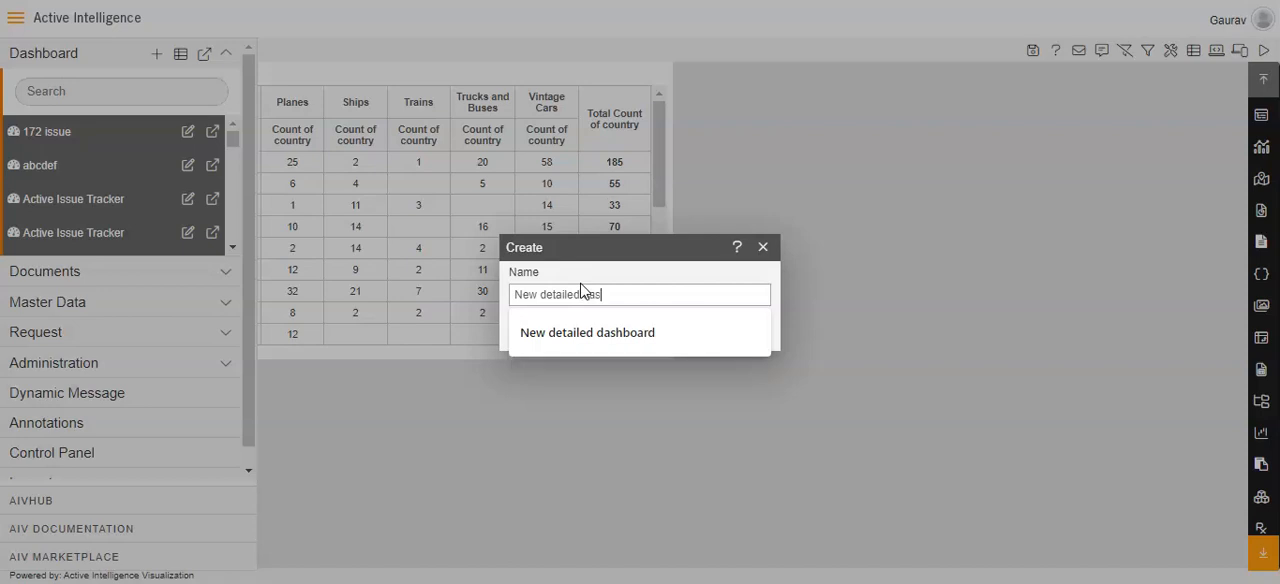
{"action": "left_click", "coordinate": [594, 332]}
{"action": "left_click", "coordinate": [600, 334]}
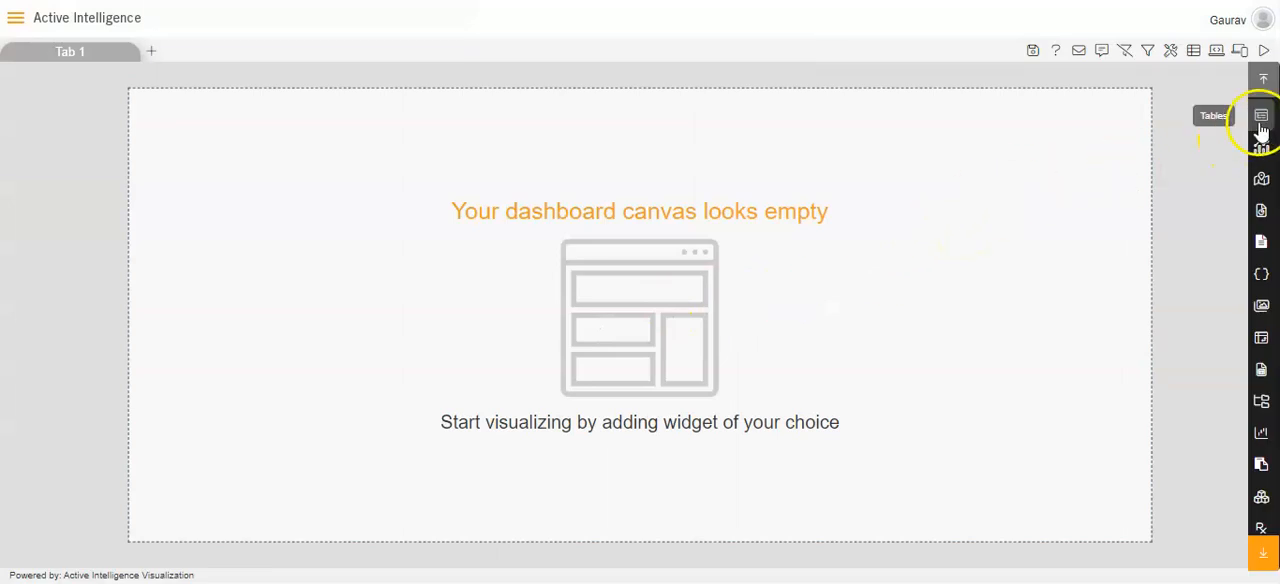
Add a table widget based on the Parameter.ds dataset and submit its country, cno and productLine parameters as 1.
{"action": "left_click", "coordinate": [1261, 118]}
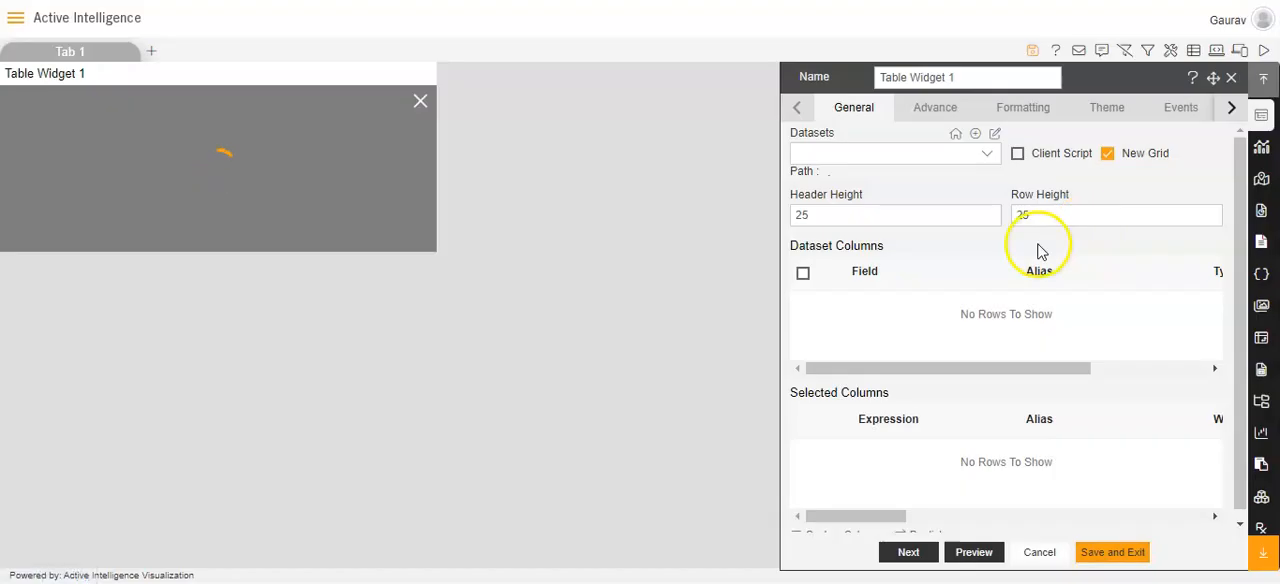
{"action": "left_click", "coordinate": [986, 158]}
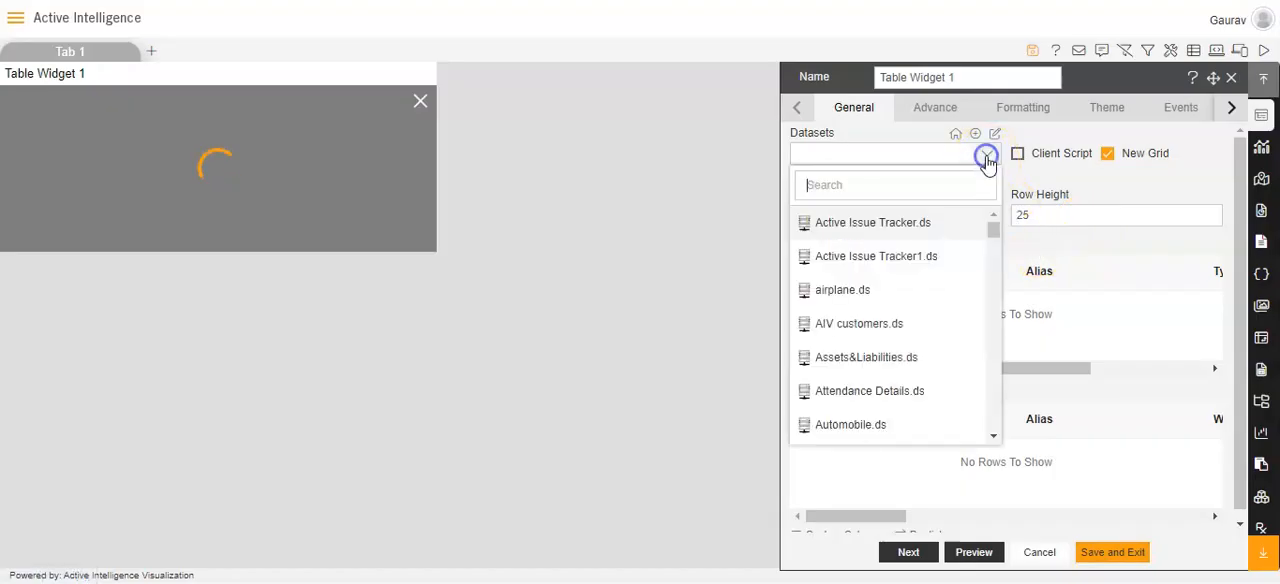
{"action": "type", "text": "para"}
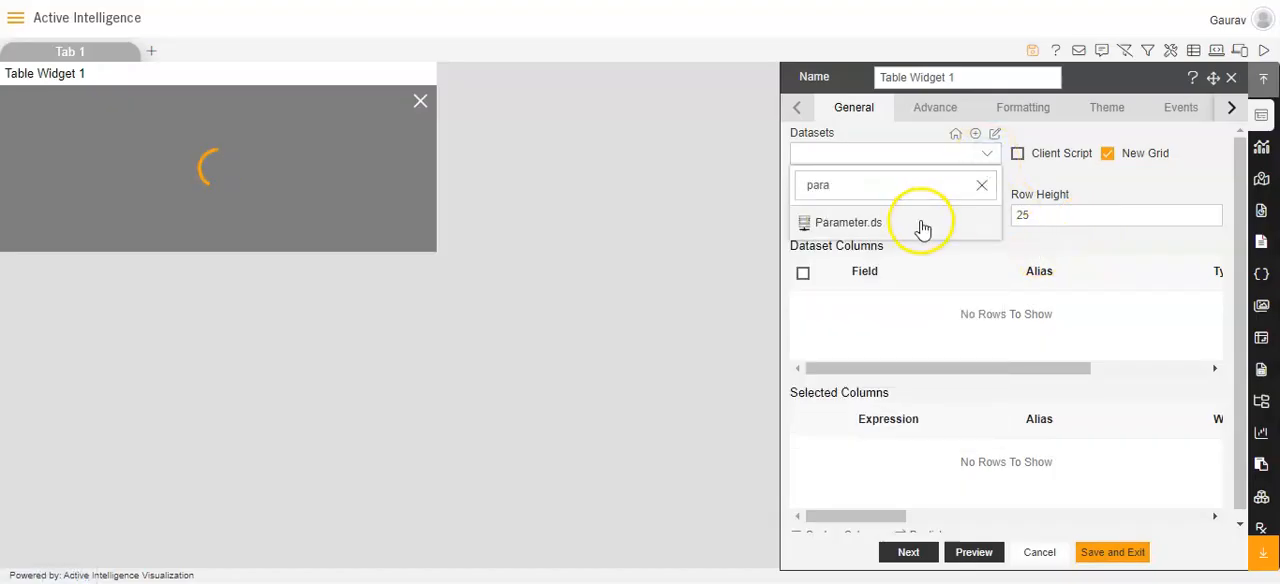
{"action": "left_click", "coordinate": [919, 226]}
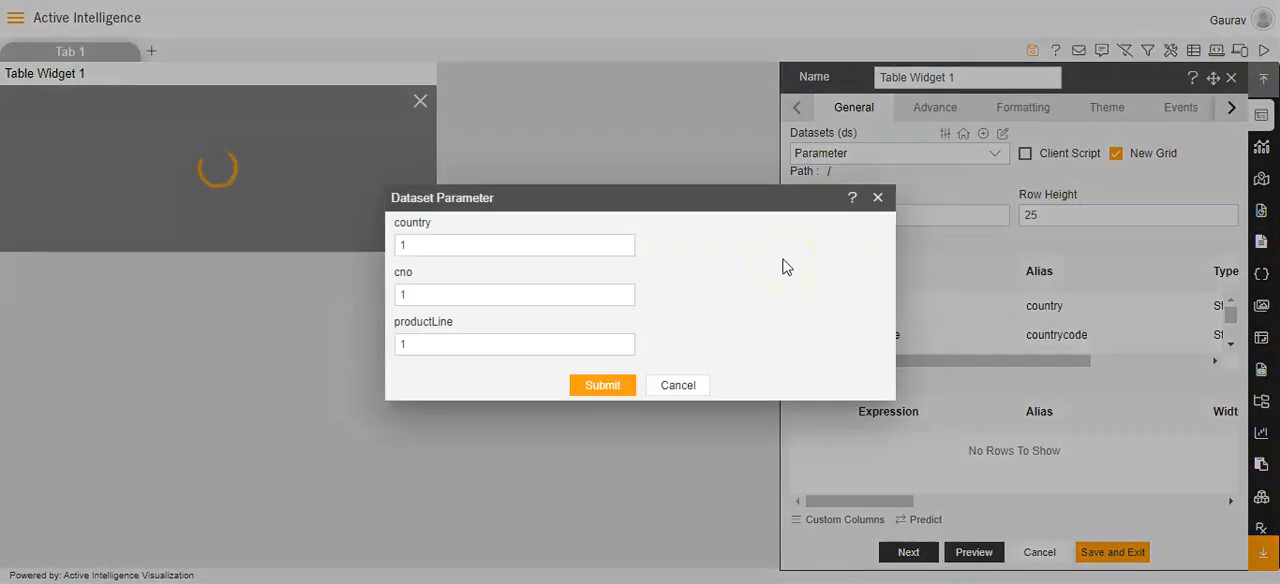
{"action": "left_click", "coordinate": [603, 384]}
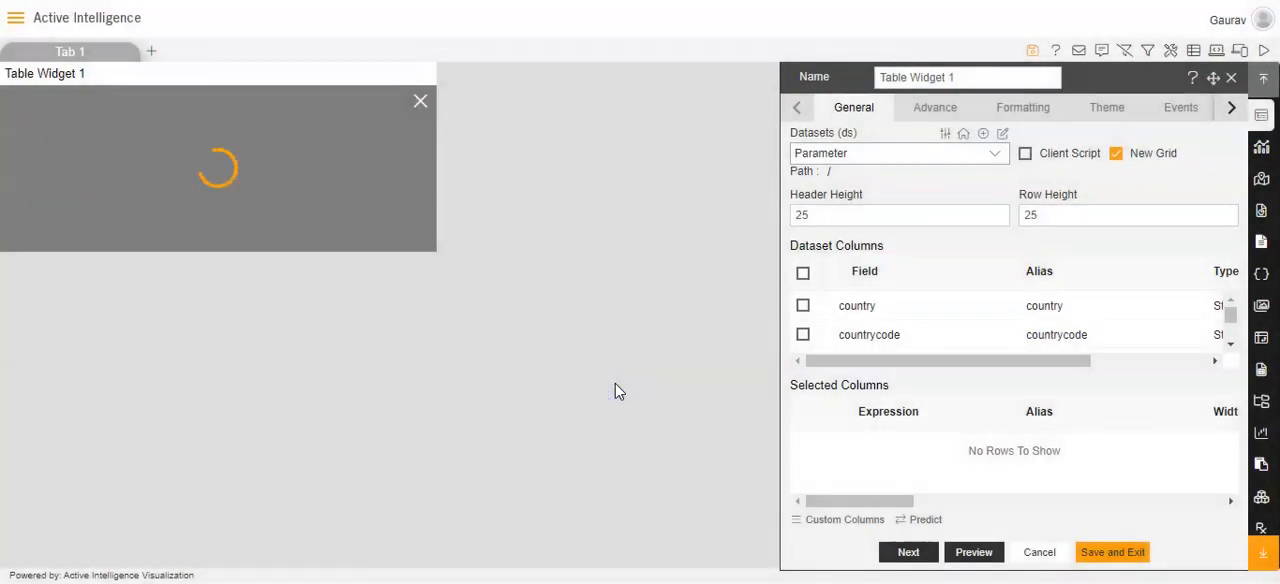
Include all dataset columns in the table, save the widget and enlarge it on the canvas.
{"action": "left_click", "coordinate": [803, 273]}
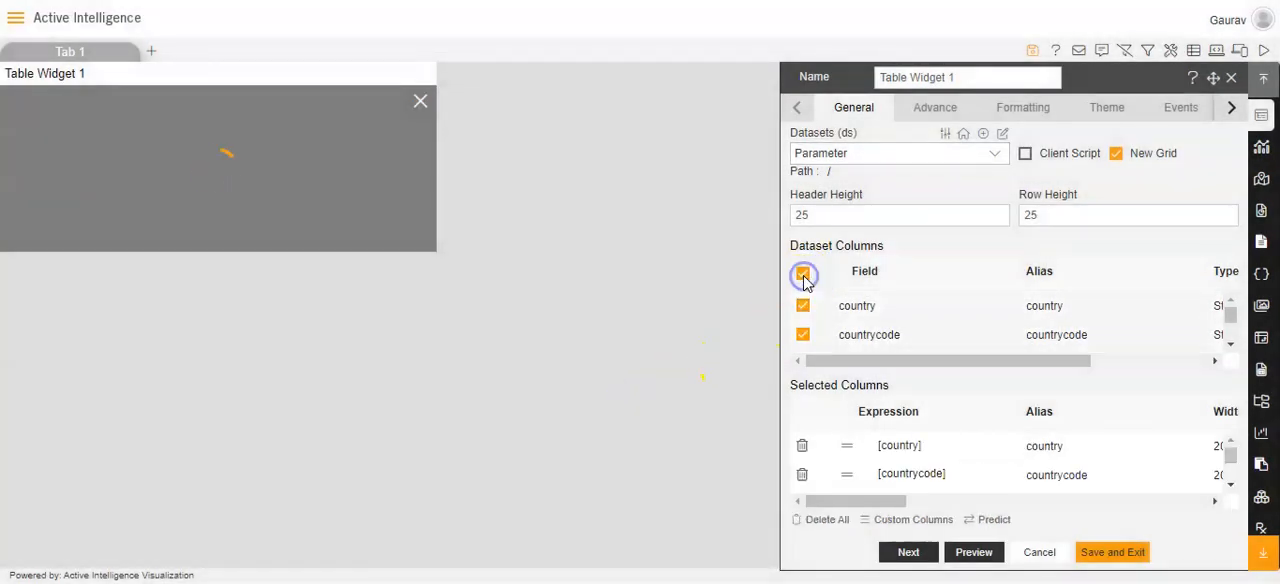
{"action": "left_click", "coordinate": [1100, 553]}
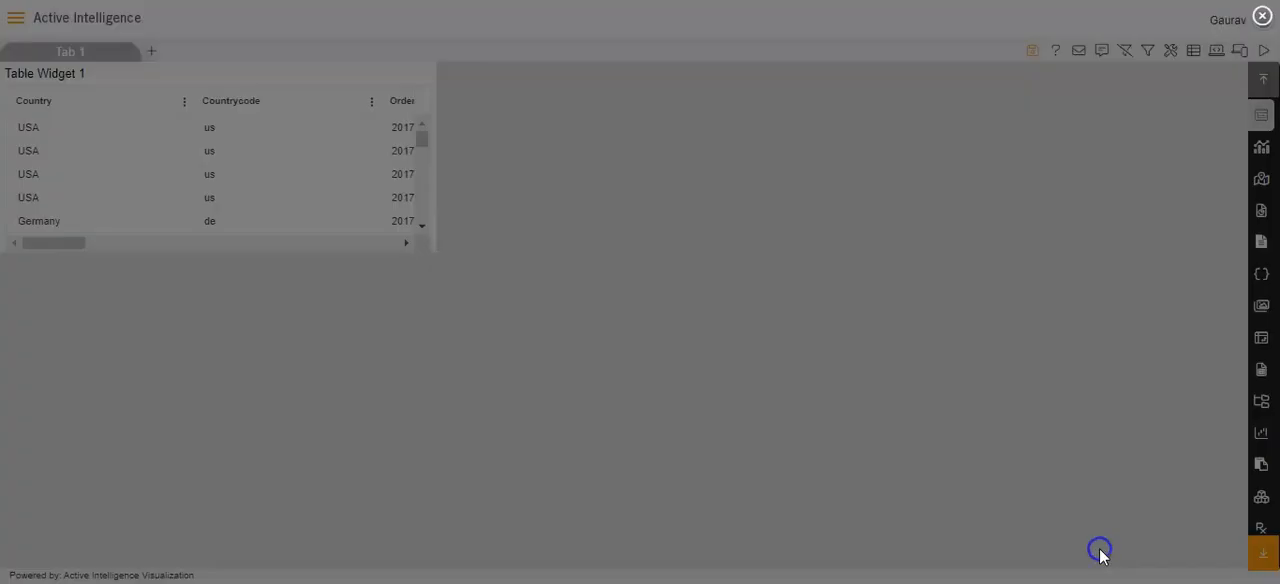
{"action": "left_click_drag", "start_coordinate": [424, 242], "coordinate": [740, 367]}
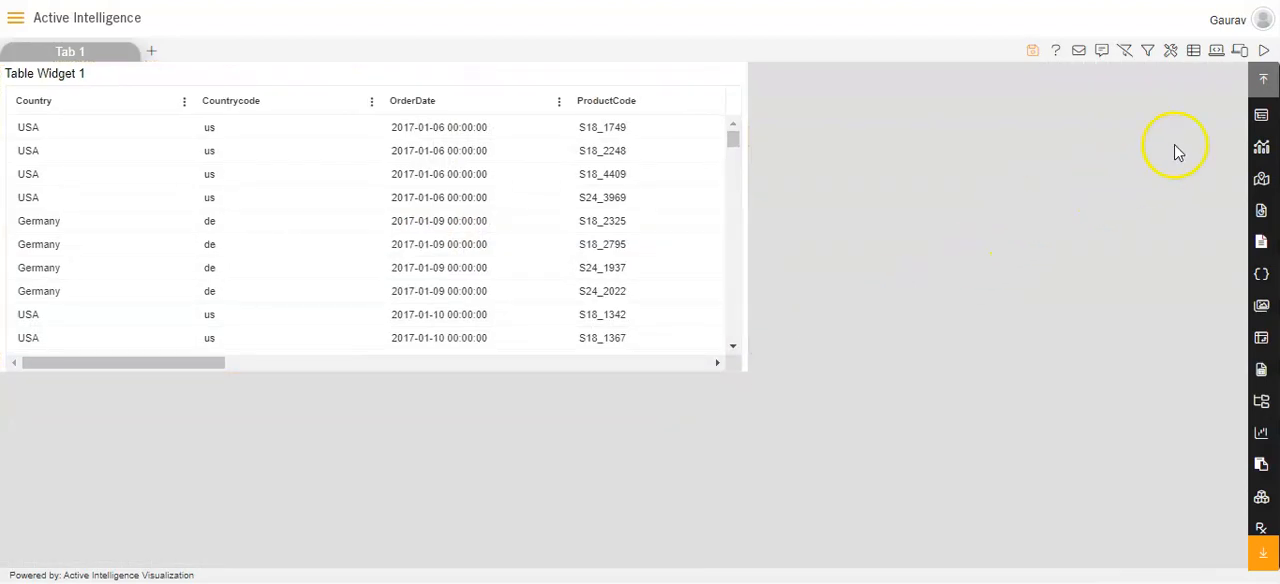
Generate an embed link for the detailed dashboard and remove "false/noparam" from the end of its internal embed link.
{"action": "left_click", "coordinate": [1215, 51]}
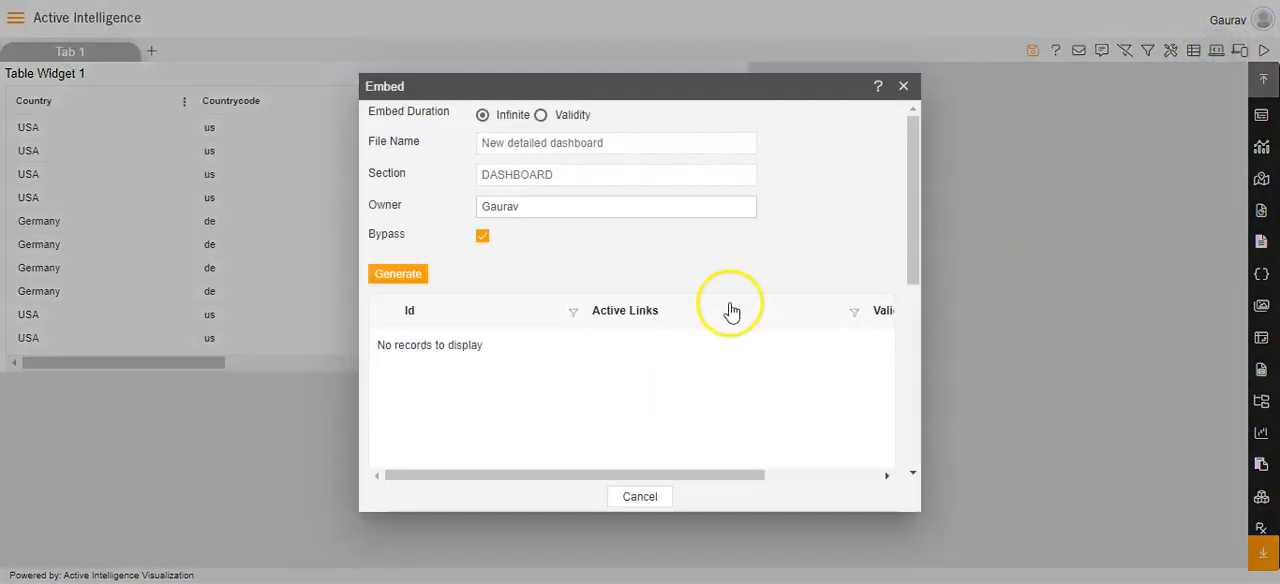
{"action": "left_click", "coordinate": [411, 284]}
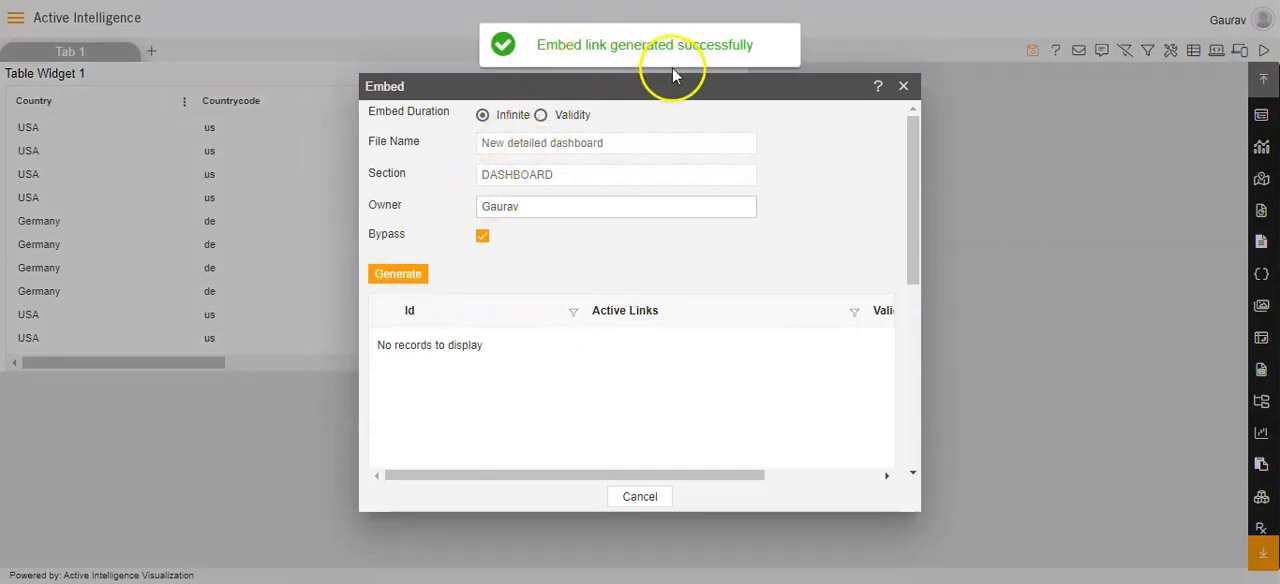
{"action": "left_click_drag", "start_coordinate": [910, 207], "coordinate": [918, 322]}
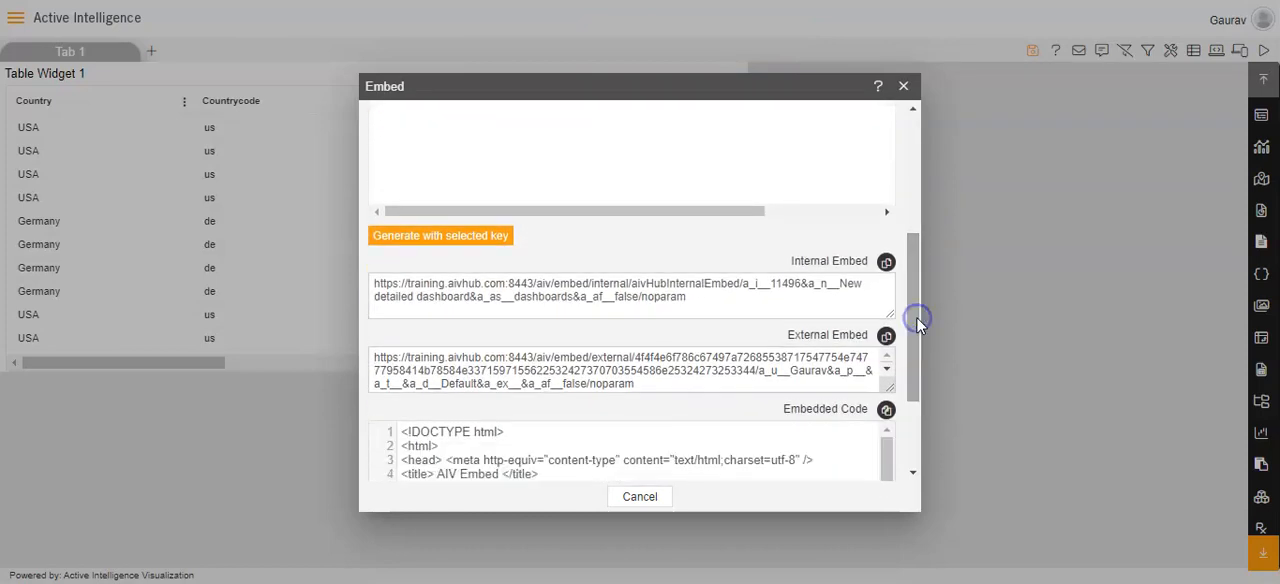
{"action": "left_click", "coordinate": [703, 298]}
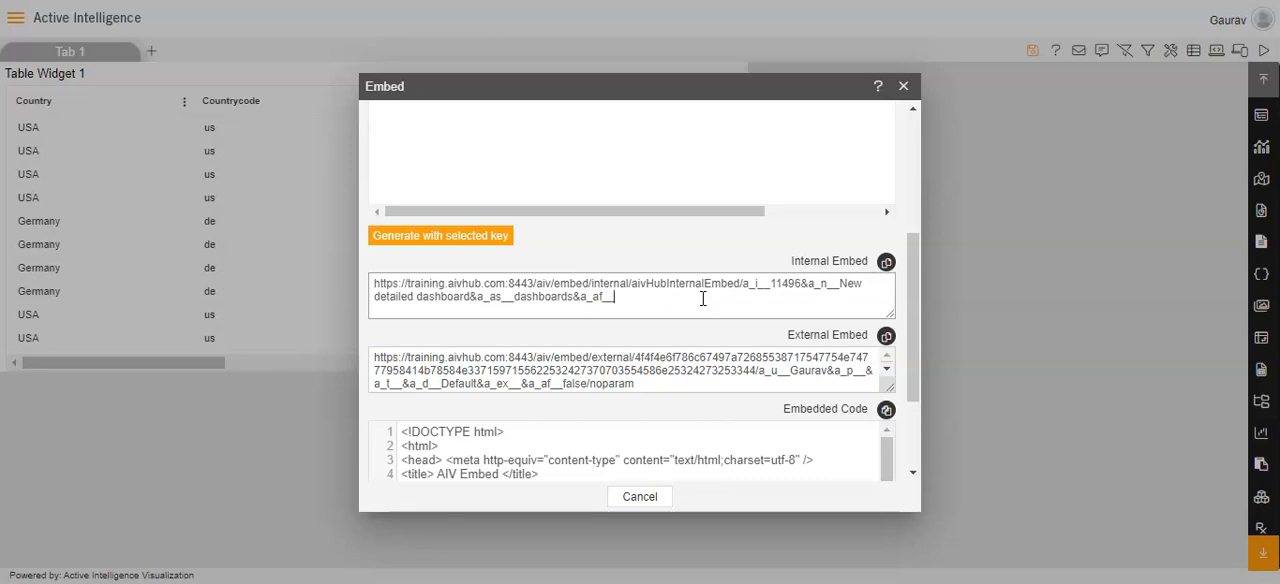
Switch to the malaa file in Notepad and copy "true/aivg_country___{{country}}&aivg_productLine___{{productLine}}" from the end of the embed link.
{"action": "key", "text": "alt+Tab"}
{"action": "key", "text": "Tab"}
{"action": "key", "text": "Tab"}
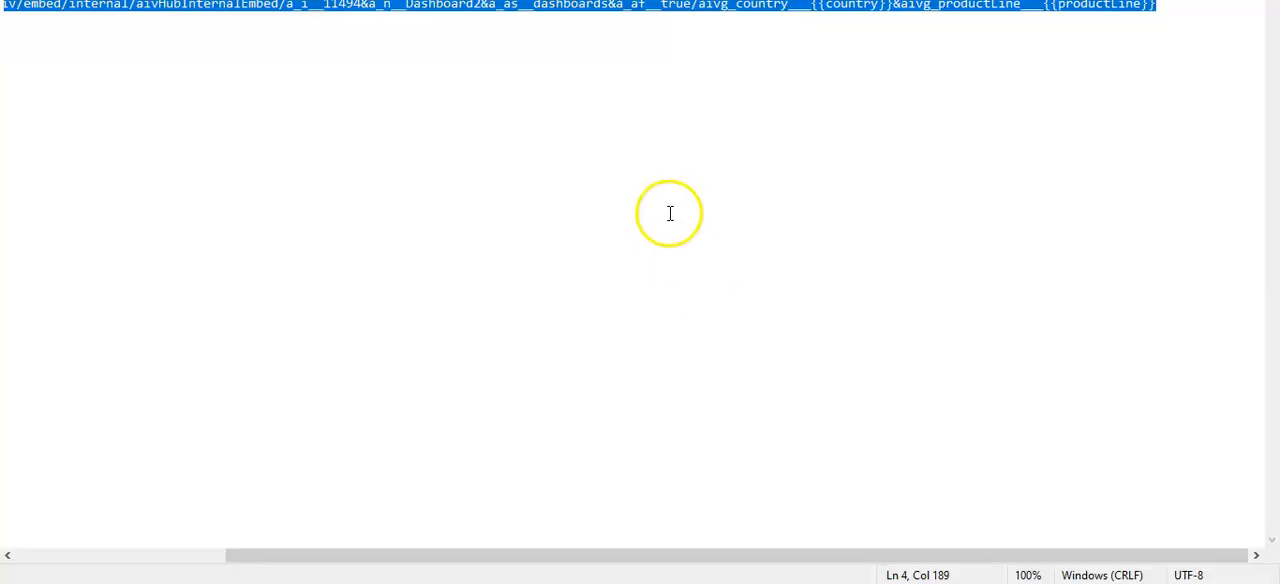
{"action": "left_click", "coordinate": [670, 213]}
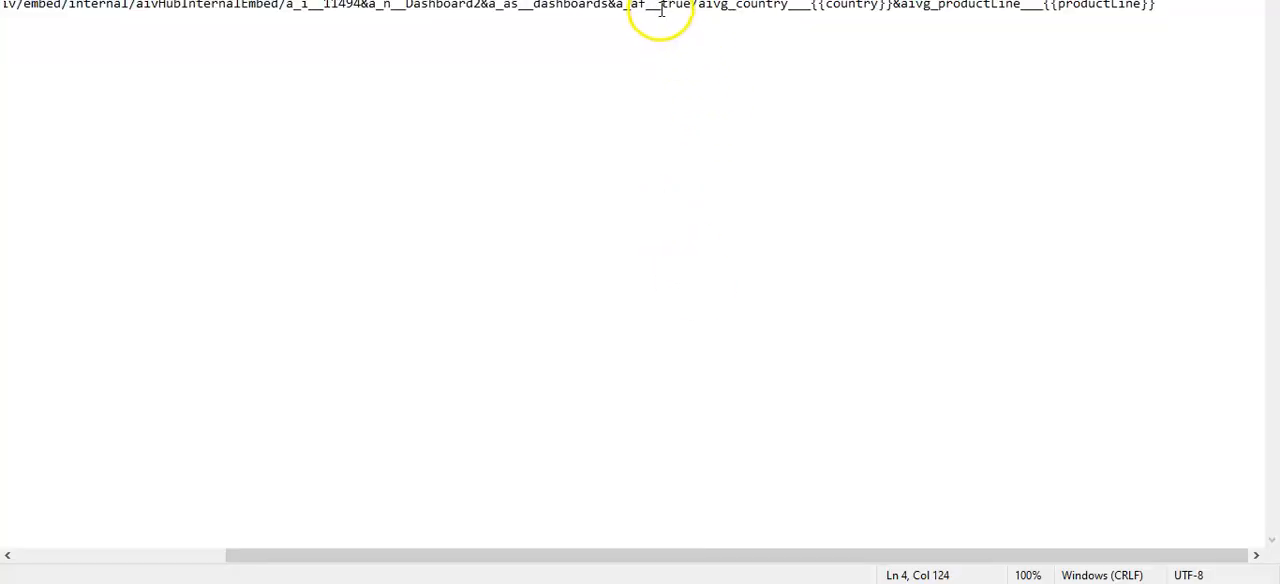
{"action": "left_click_drag", "start_coordinate": [662, 5], "coordinate": [892, 5]}
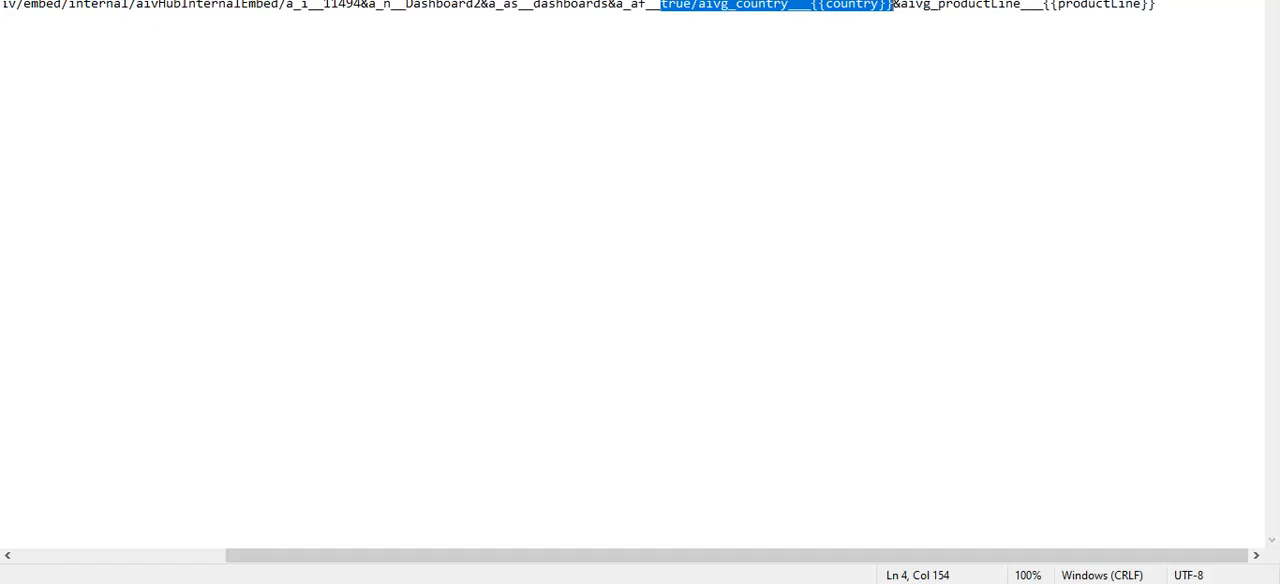
{"action": "left_click_drag", "start_coordinate": [995, 8], "coordinate": [1113, 10]}
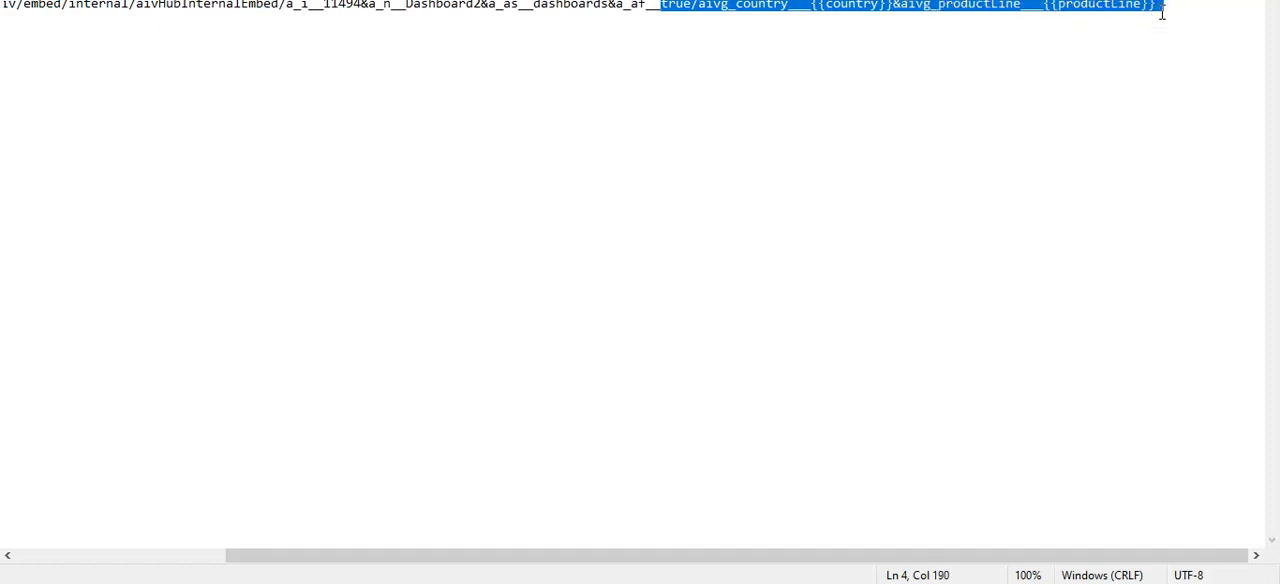
Return to the dashboard's embed settings in Chrome, append the copied parameter text to the internal embed link, and copy the full link.
{"action": "key", "text": "alt+Tab"}
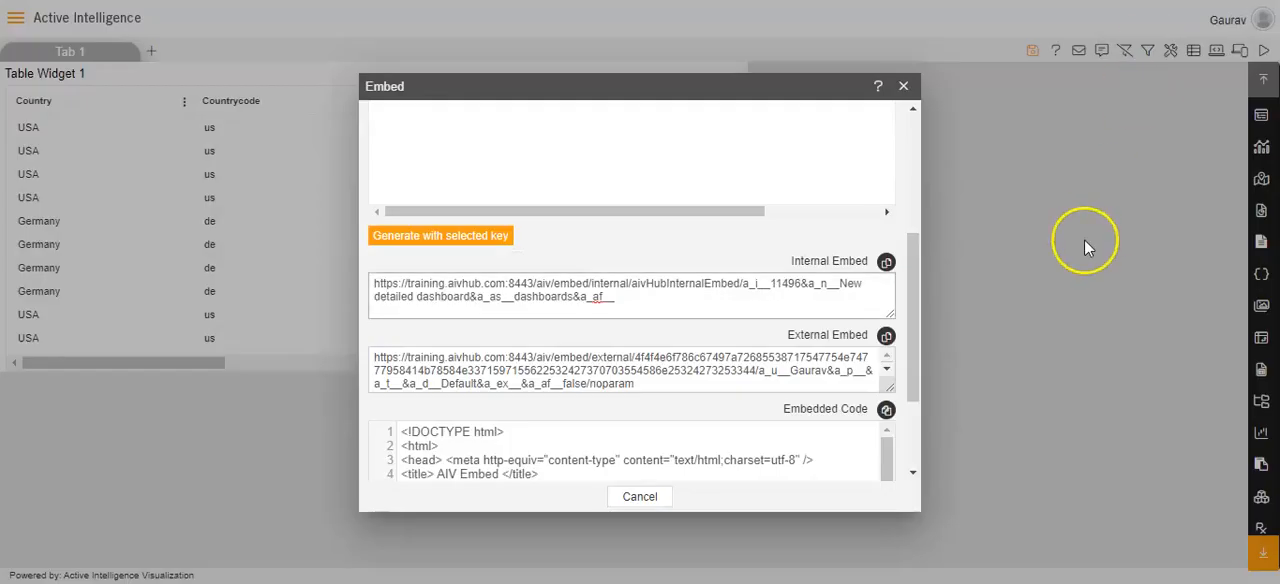
{"action": "type", "text": "true/aivg_country___{{country}}&aivg_productLine___{{productLine}}"}
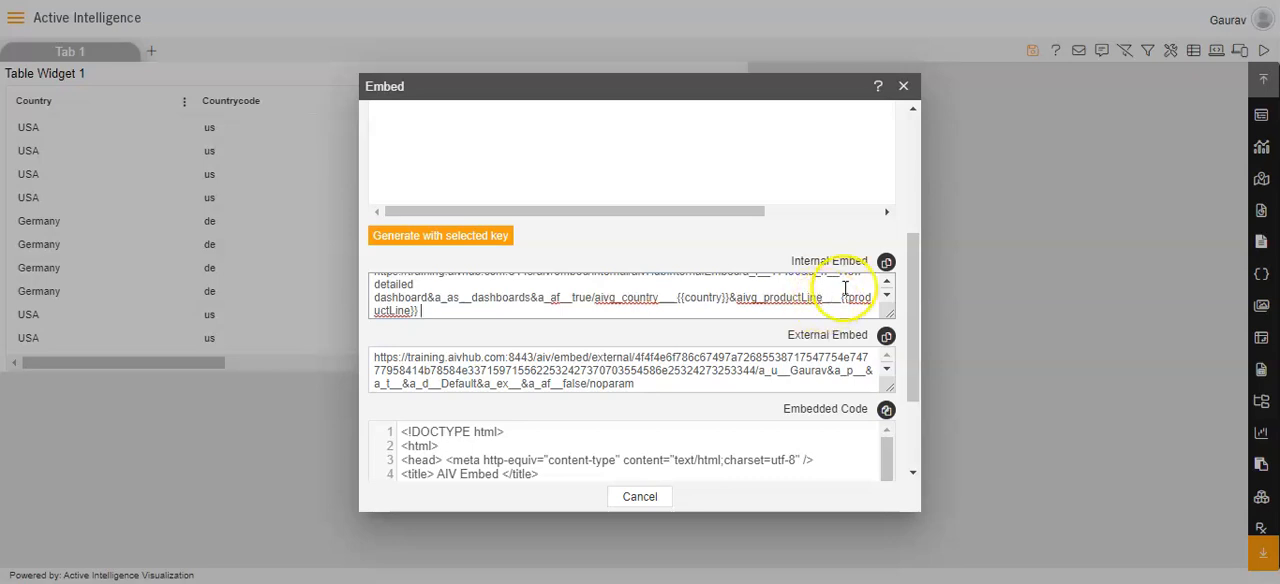
{"action": "left_click", "coordinate": [887, 266]}
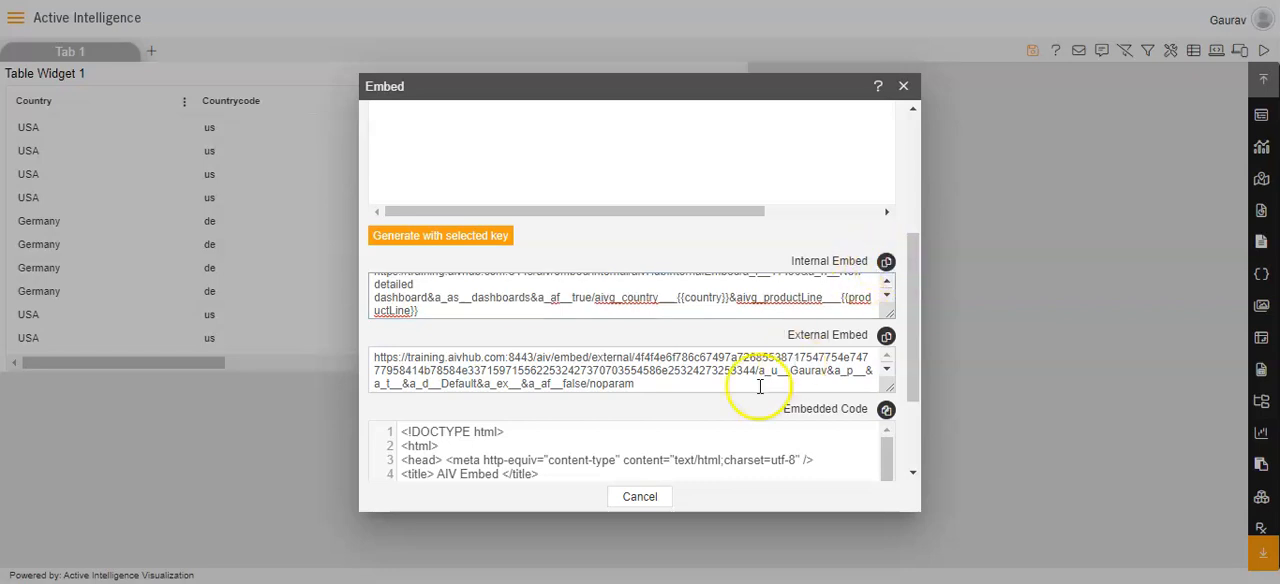
Close the embed settings and go to the dashboard list view, saving the detailed dashboard on exit.
{"action": "left_click", "coordinate": [644, 500]}
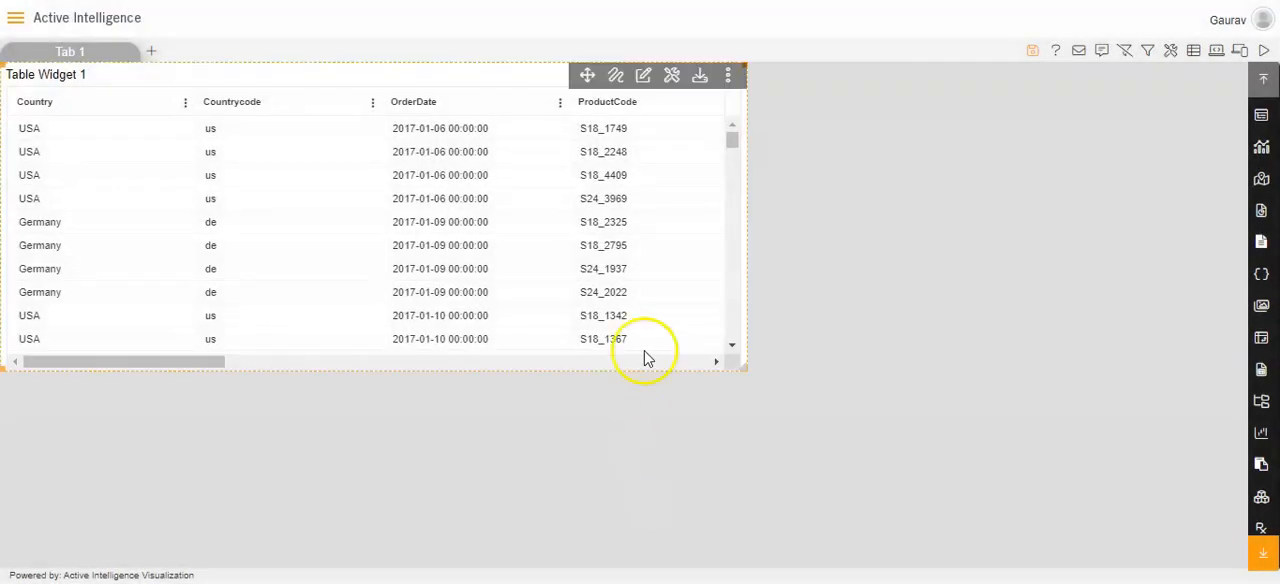
{"action": "left_click", "coordinate": [17, 21]}
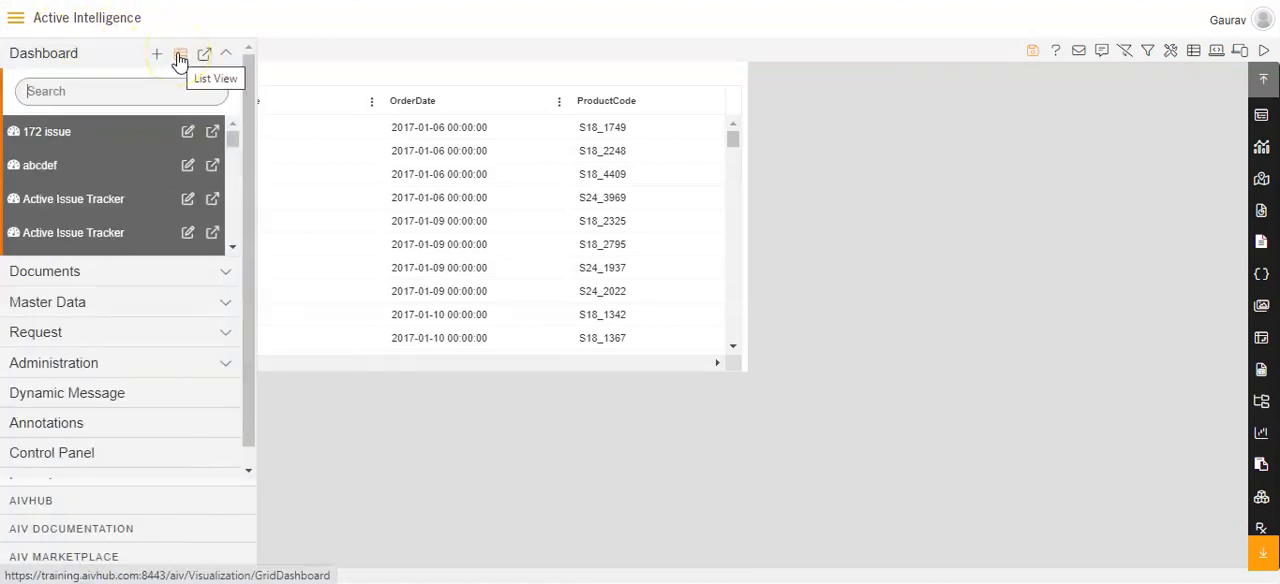
{"action": "left_click", "coordinate": [180, 56]}
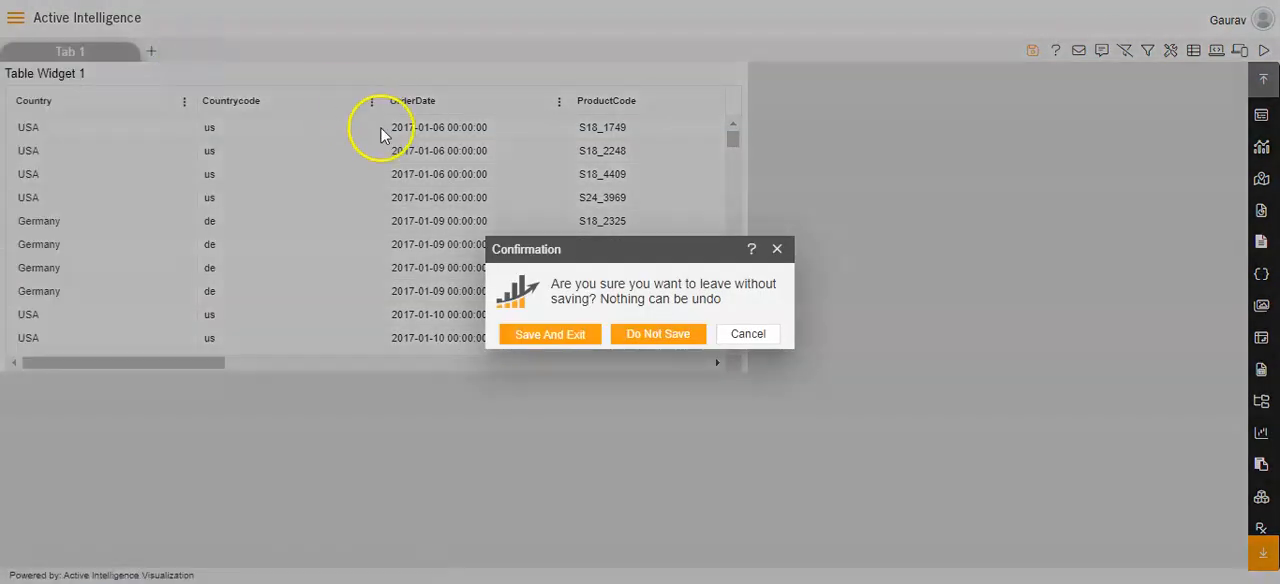
{"action": "left_click", "coordinate": [535, 335]}
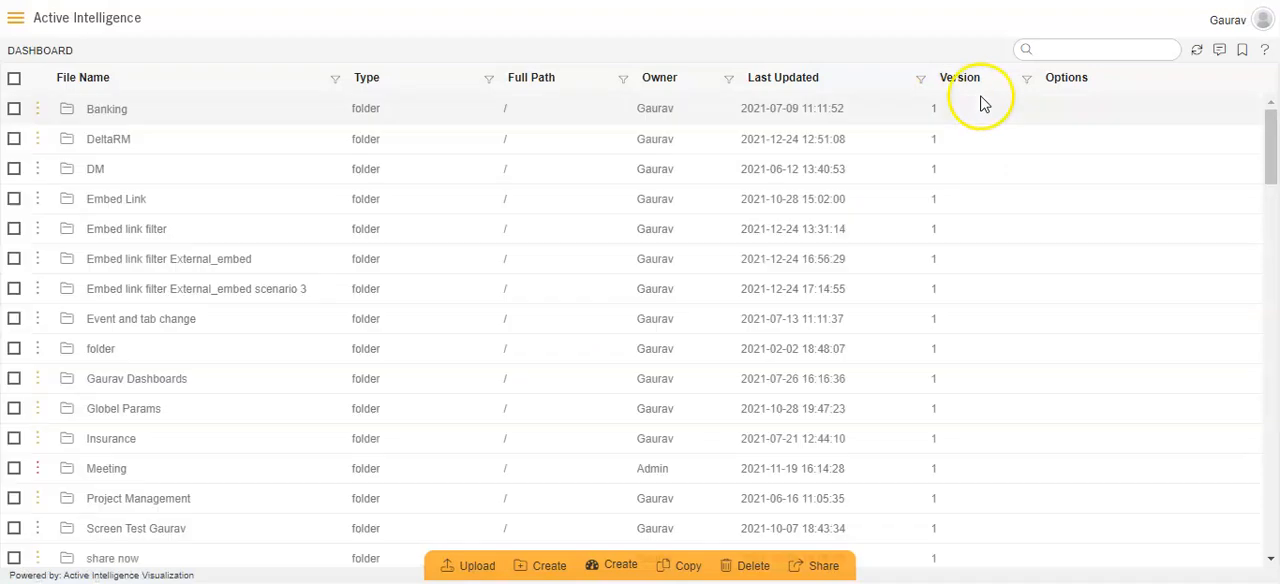
Search the dashboard list for "new" and open the summary pivot dashboard in edit mode.
{"action": "left_click", "coordinate": [1042, 52]}
{"action": "type", "text": "new"}
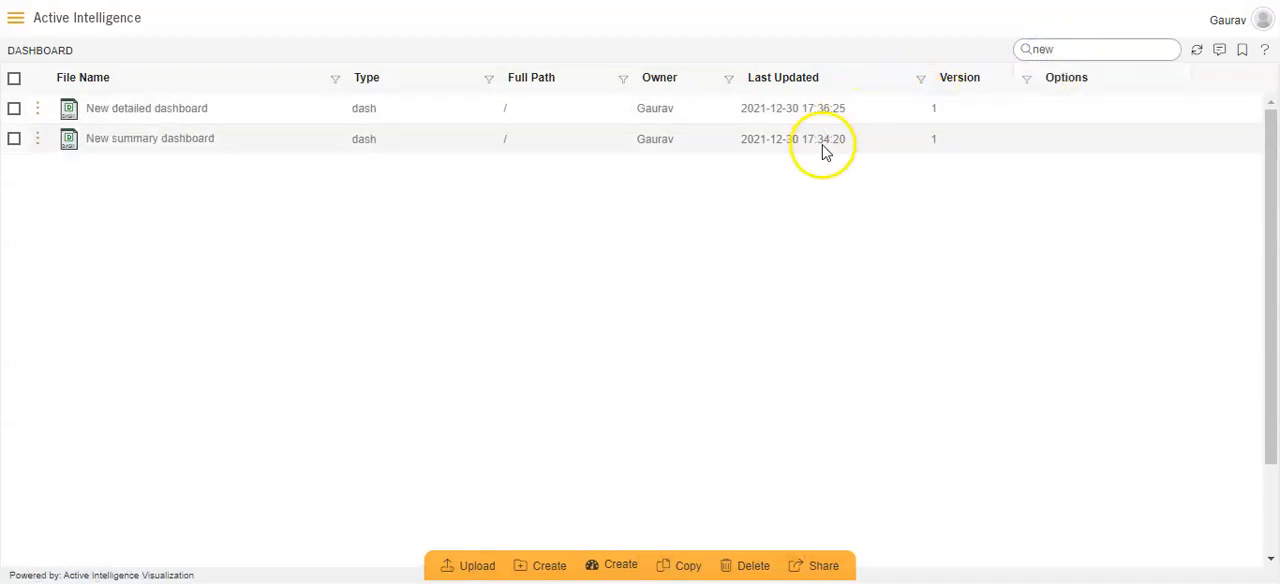
{"action": "left_click", "coordinate": [824, 148]}
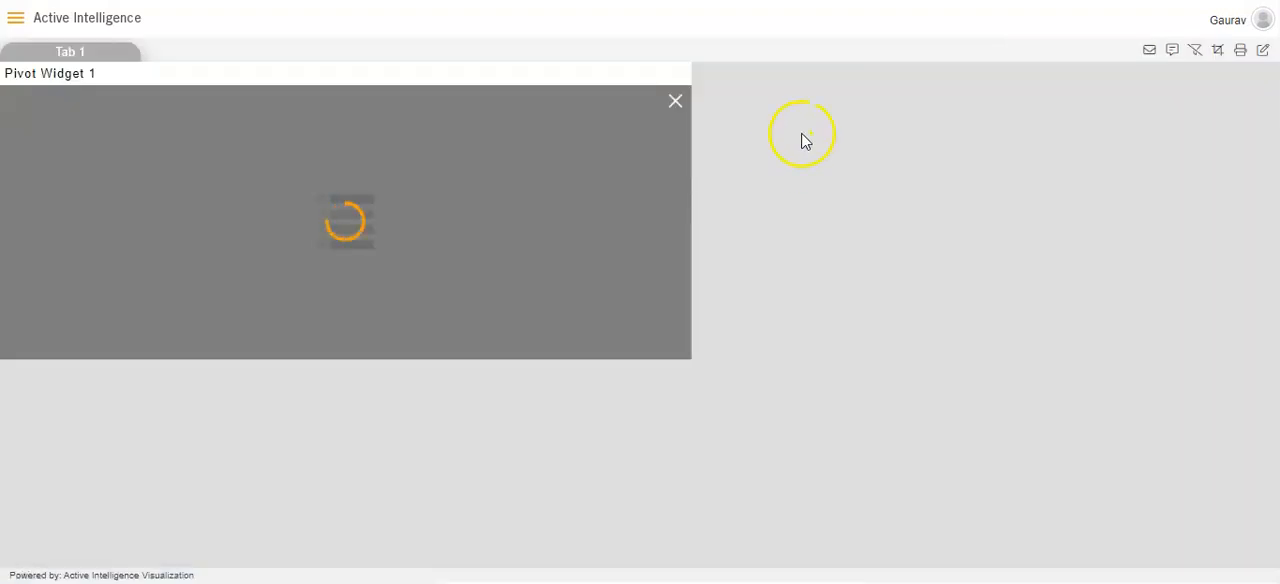
{"action": "left_click", "coordinate": [1262, 50]}
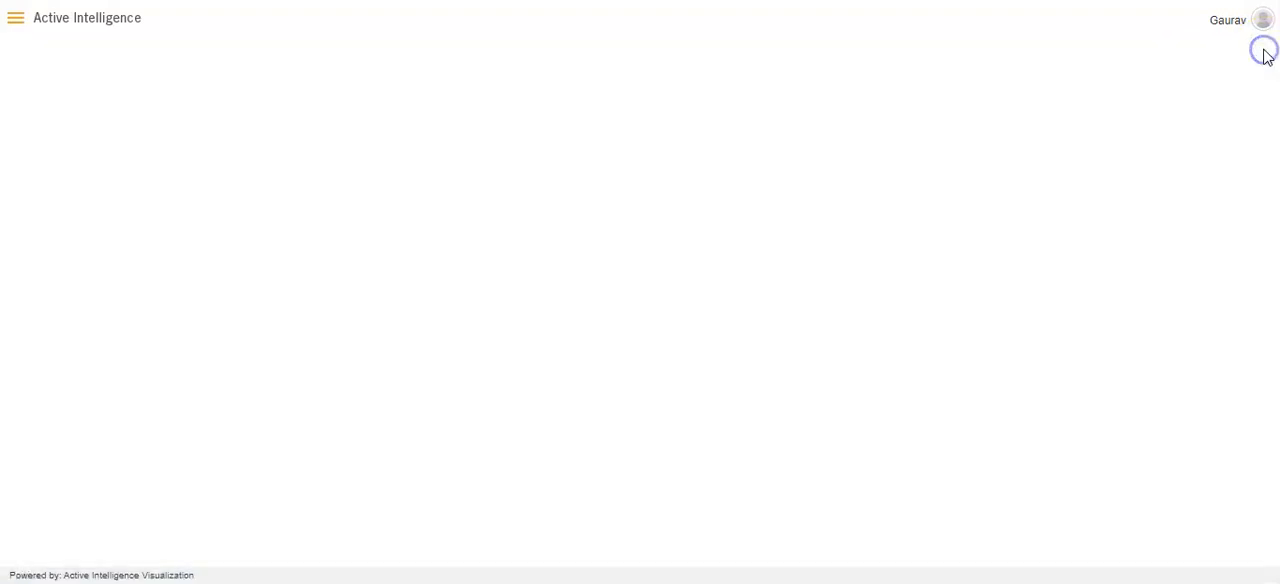
Edit Pivot Widget 1, set its Hyperlink type to Custom Link, and paste the copied internal embed link as the link.
{"action": "mouse_move", "coordinate": [620, 95]}
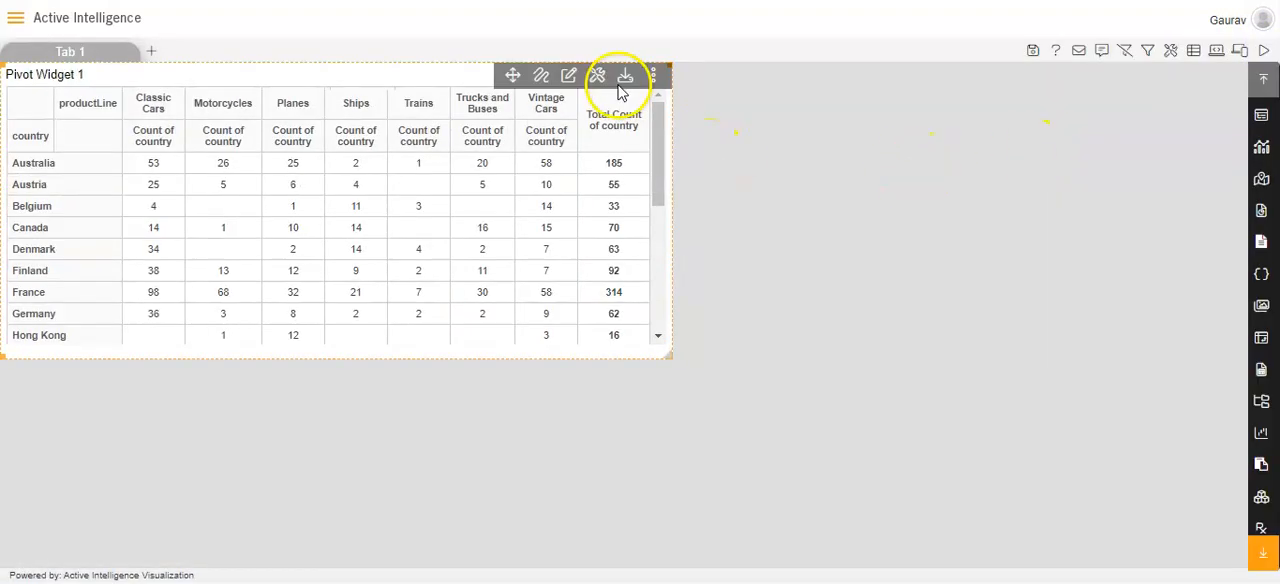
{"action": "left_click", "coordinate": [568, 78]}
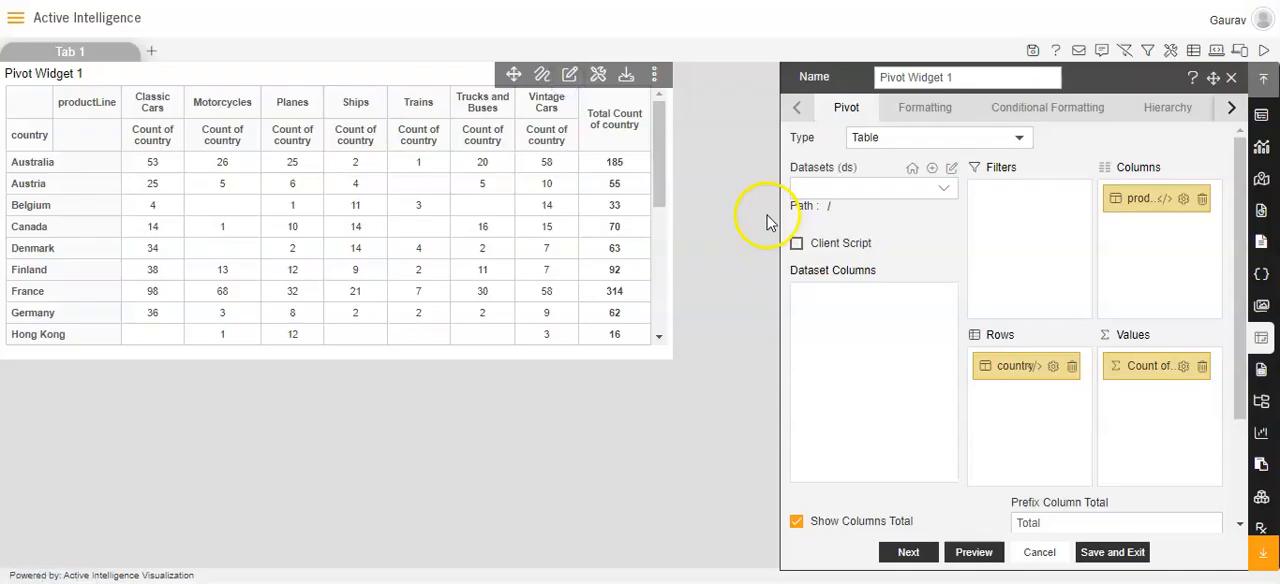
{"action": "scroll", "coordinate": [1000, 285], "scroll_direction": "down", "scroll_amount": 3}
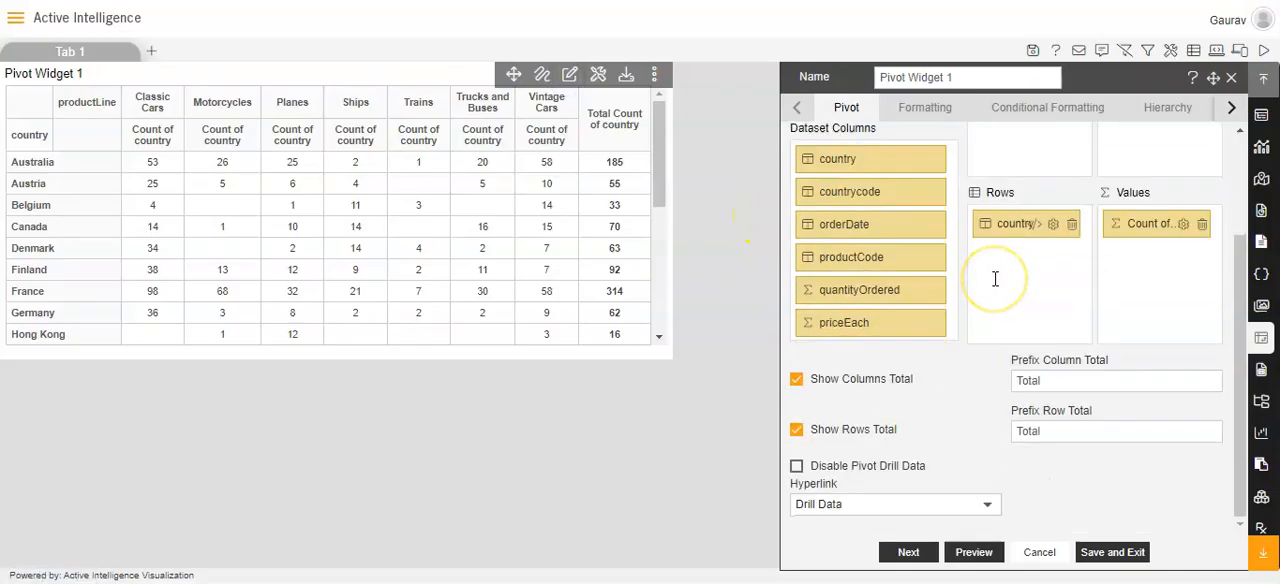
{"action": "left_click", "coordinate": [986, 503]}
{"action": "left_click", "coordinate": [985, 508]}
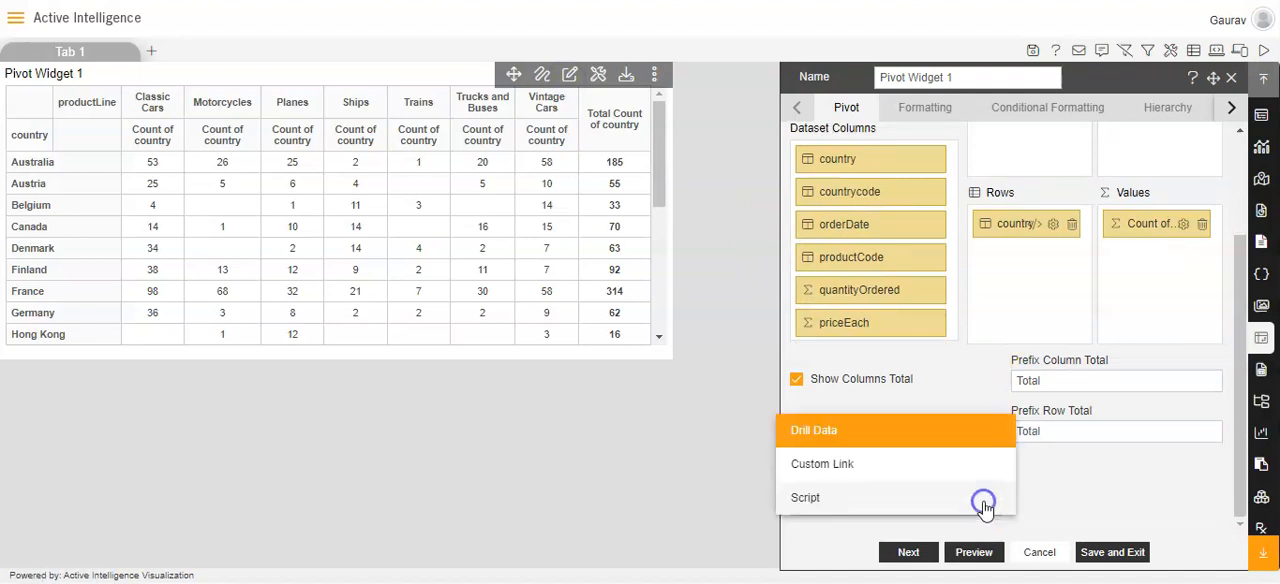
{"action": "left_click", "coordinate": [932, 481]}
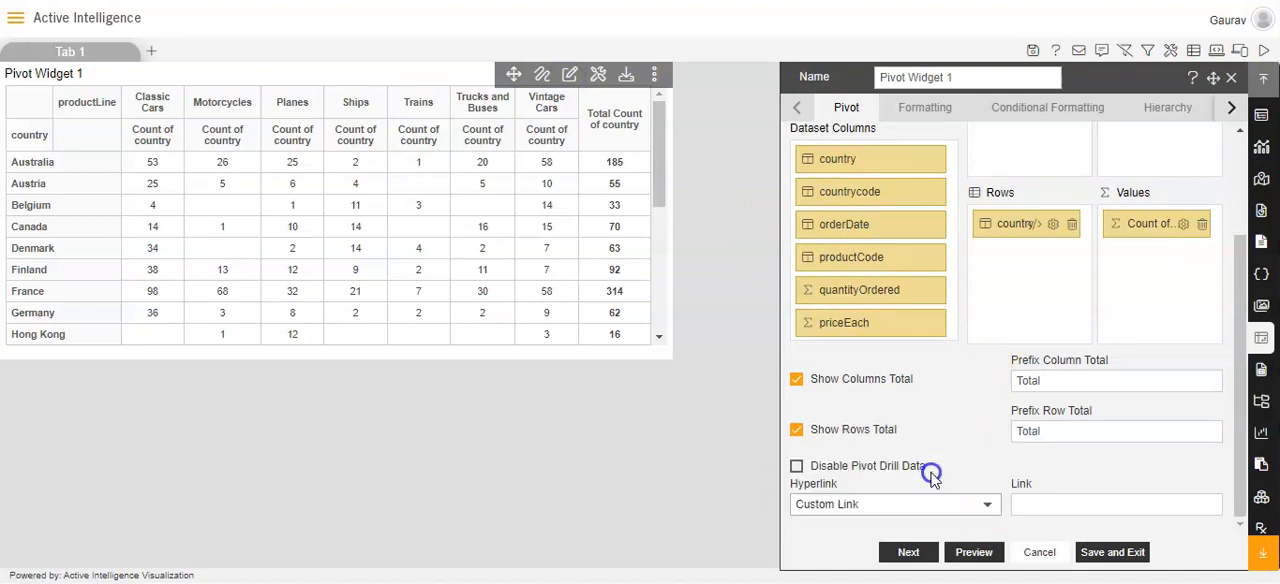
{"action": "left_click", "coordinate": [1030, 504]}
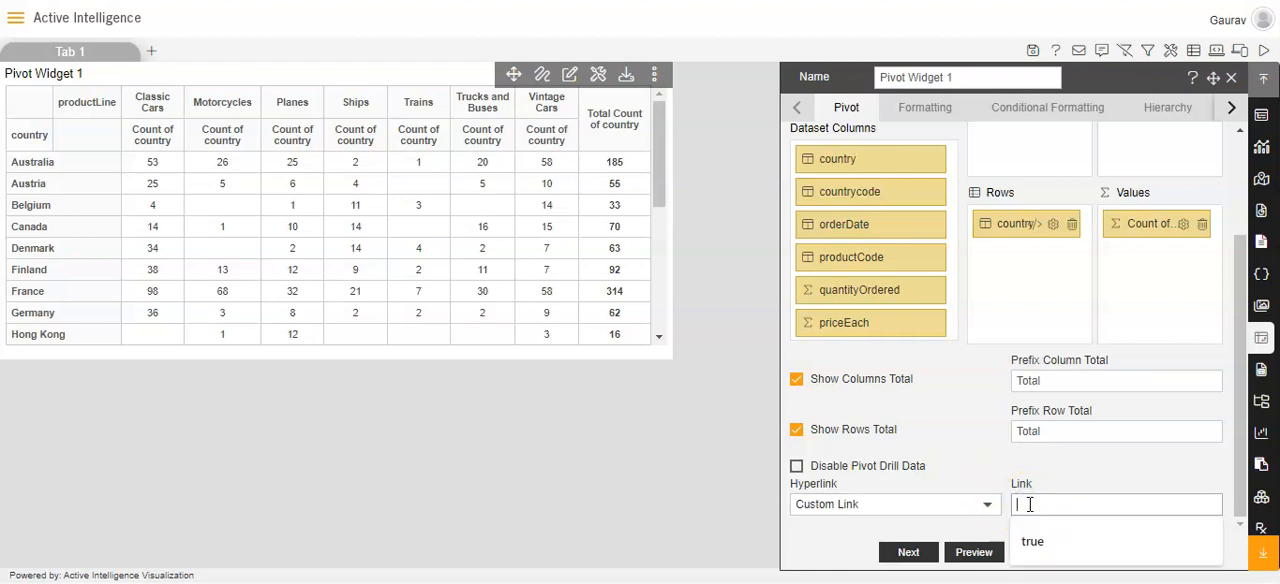
{"action": "key", "text": "ctrl+v"}
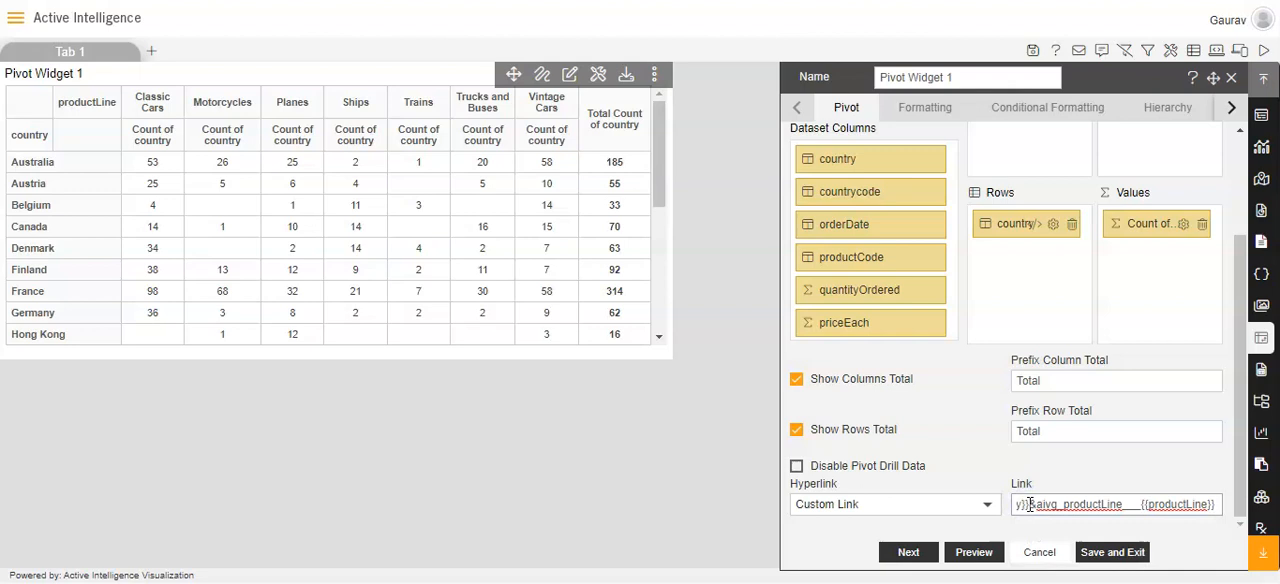
Review the pasted custom link from its productLine parameter back to the start of the URL.
{"action": "key", "text": "Left"}
{"action": "key", "text": "Left"}
{"action": "key", "text": "Left"}
{"action": "key", "text": "Left"}
{"action": "key", "text": "Left"}
{"action": "key", "text": "Left"}
{"action": "key", "text": "Left"}
{"action": "key", "text": "Left"}
{"action": "key", "text": "Left"}
{"action": "key", "text": "Left"}
{"action": "key", "text": "Left"}
{"action": "key", "text": "Left"}
{"action": "key", "text": "Left"}
{"action": "key", "text": "Left"}
{"action": "key", "text": "Left"}
{"action": "key", "text": "Left"}
{"action": "key", "text": "Left"}
{"action": "key", "text": "Left"}
{"action": "key", "text": "Left"}
{"action": "key", "text": "Left"}
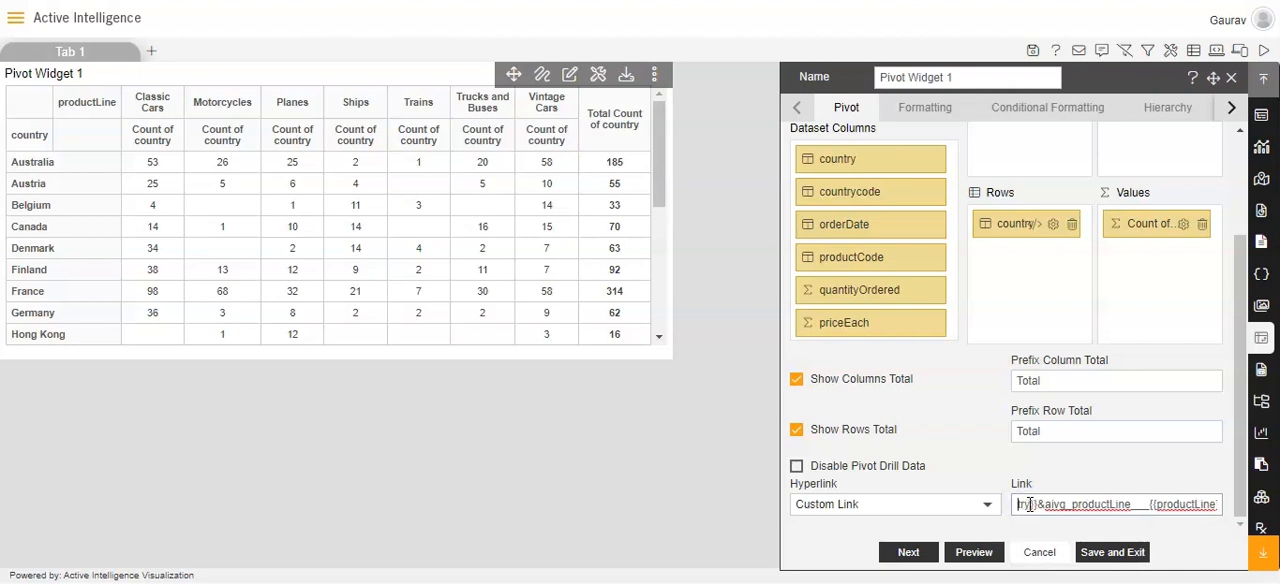
{"action": "key", "text": "Left"}
{"action": "key", "text": "Left"}
{"action": "key", "text": "Left"}
{"action": "key", "text": "Left"}
{"action": "key", "text": "Left"}
{"action": "key", "text": "Left"}
{"action": "key", "text": "Left"}
{"action": "key", "text": "Left"}
{"action": "key", "text": "Left"}
{"action": "key", "text": "Left"}
{"action": "key", "text": "Left"}
{"action": "key", "text": "Left"}
{"action": "key", "text": "Left"}
{"action": "key", "text": "Left"}
{"action": "key", "text": "Left"}
{"action": "key", "text": "Left"}
{"action": "key", "text": "Left"}
{"action": "key", "text": "Left"}
{"action": "key", "text": "Left"}
{"action": "key", "text": "Left"}
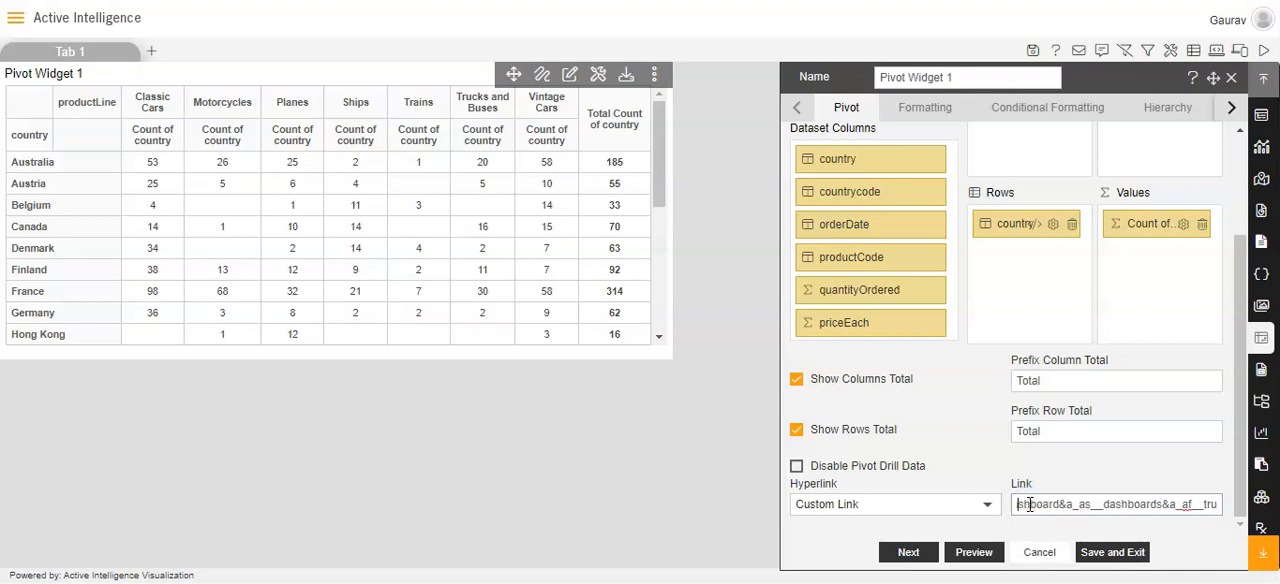
{"action": "key", "text": "Left"}
{"action": "key", "text": "Left"}
{"action": "key", "text": "Left"}
{"action": "key", "text": "Left"}
{"action": "key", "text": "Left"}
{"action": "key", "text": "Left"}
{"action": "key", "text": "Left"}
{"action": "key", "text": "Left"}
{"action": "key", "text": "Left"}
{"action": "key", "text": "Left"}
{"action": "key", "text": "Left"}
{"action": "key", "text": "Left"}
{"action": "key", "text": "Left"}
{"action": "key", "text": "Left"}
{"action": "key", "text": "Left"}
{"action": "key", "text": "Left"}
{"action": "key", "text": "Left"}
{"action": "key", "text": "Left"}
{"action": "key", "text": "Left"}
{"action": "key", "text": "Left"}
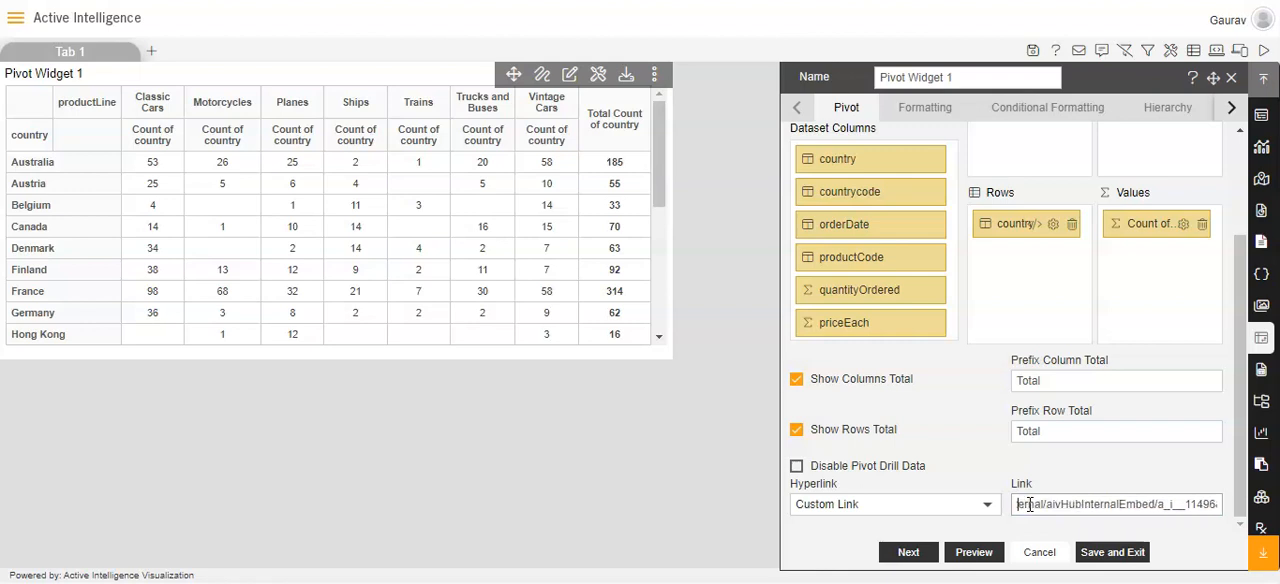
{"action": "key", "text": "Left"}
{"action": "key", "text": "Left"}
{"action": "key", "text": "Left"}
{"action": "key", "text": "Left"}
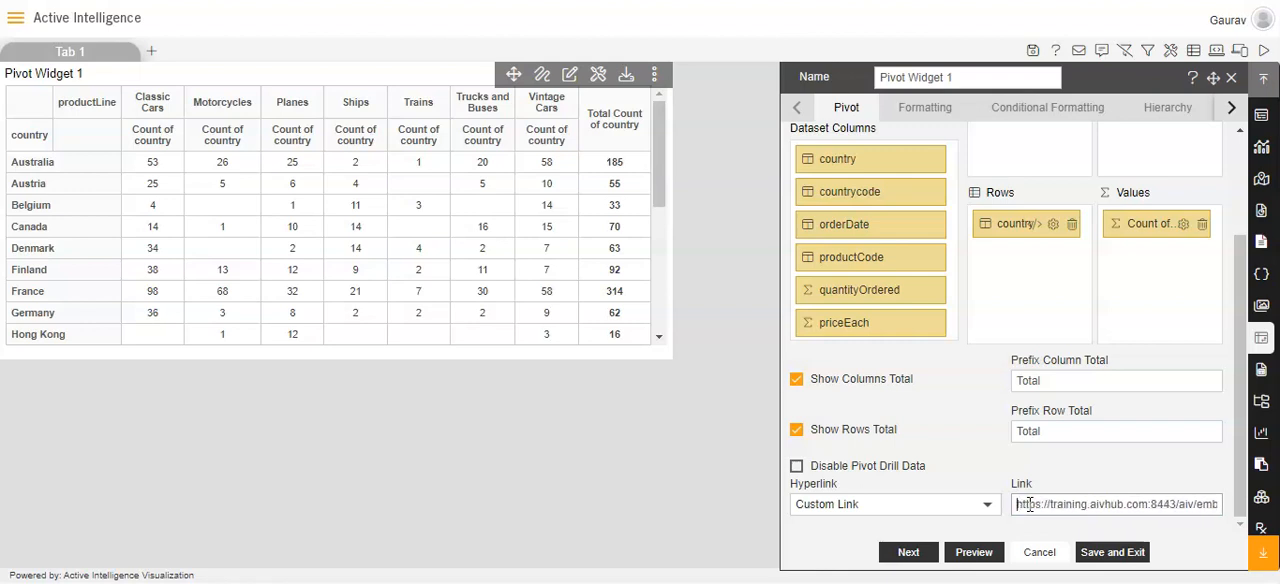
Save the pivot widget and the summary dashboard, and open the dashboard in preview.
{"action": "left_click", "coordinate": [1089, 558]}
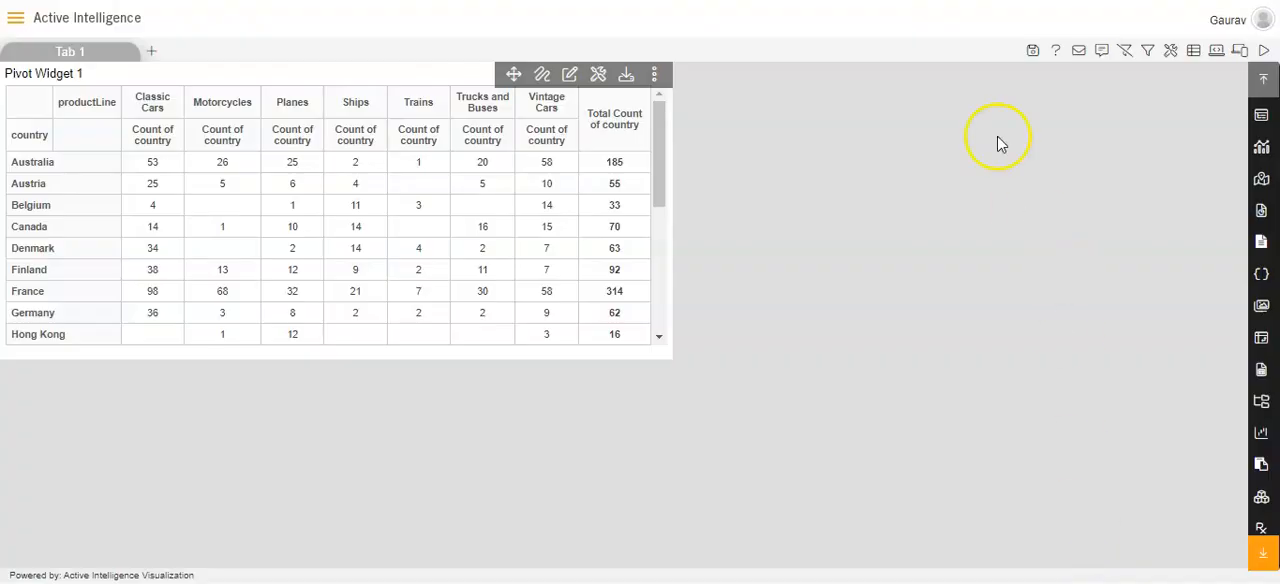
{"action": "left_click", "coordinate": [1033, 50]}
{"action": "left_click", "coordinate": [619, 328]}
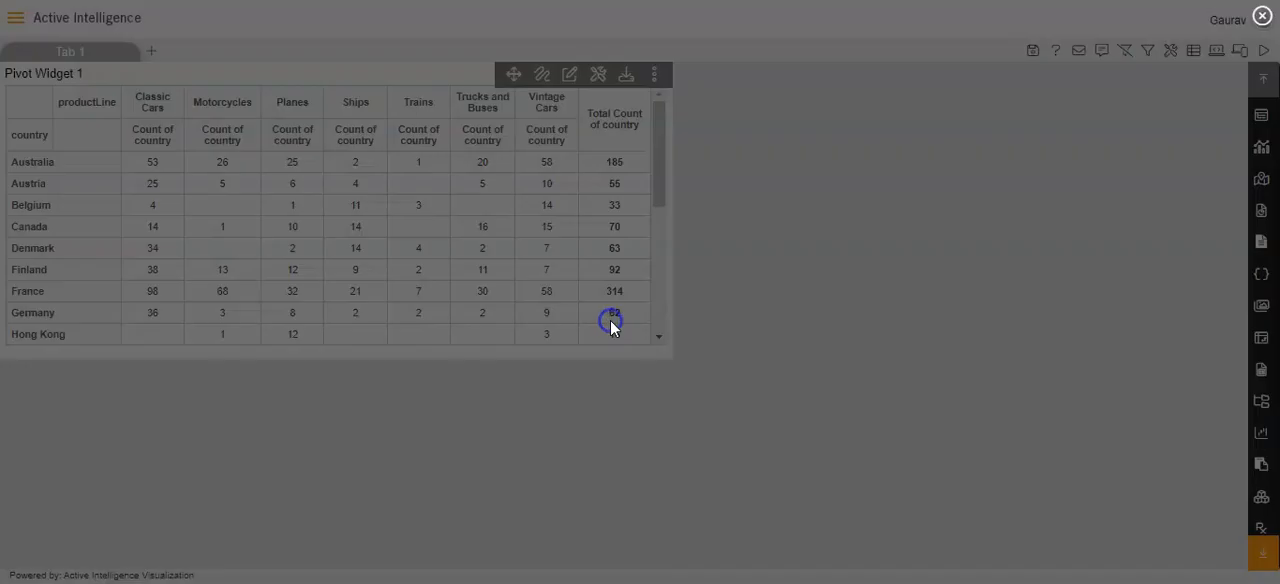
{"action": "left_click", "coordinate": [1263, 60]}
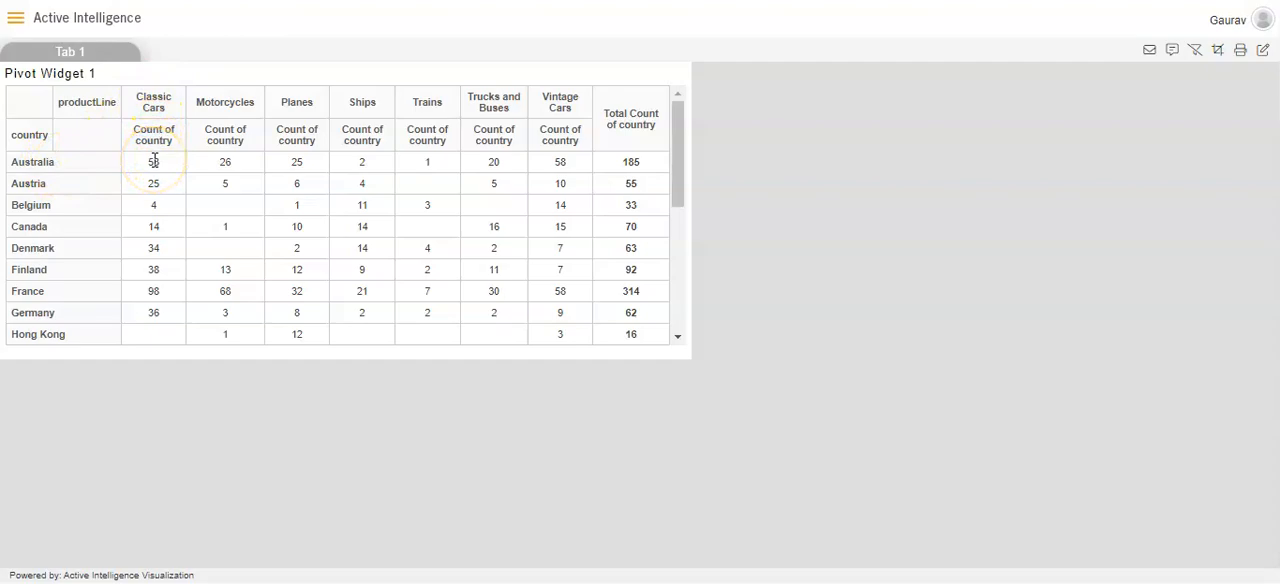
Follow the link from Australia's Classic Cars count and check the Country and ProductLine columns in the detailed table.
{"action": "left_click", "coordinate": [153, 162]}
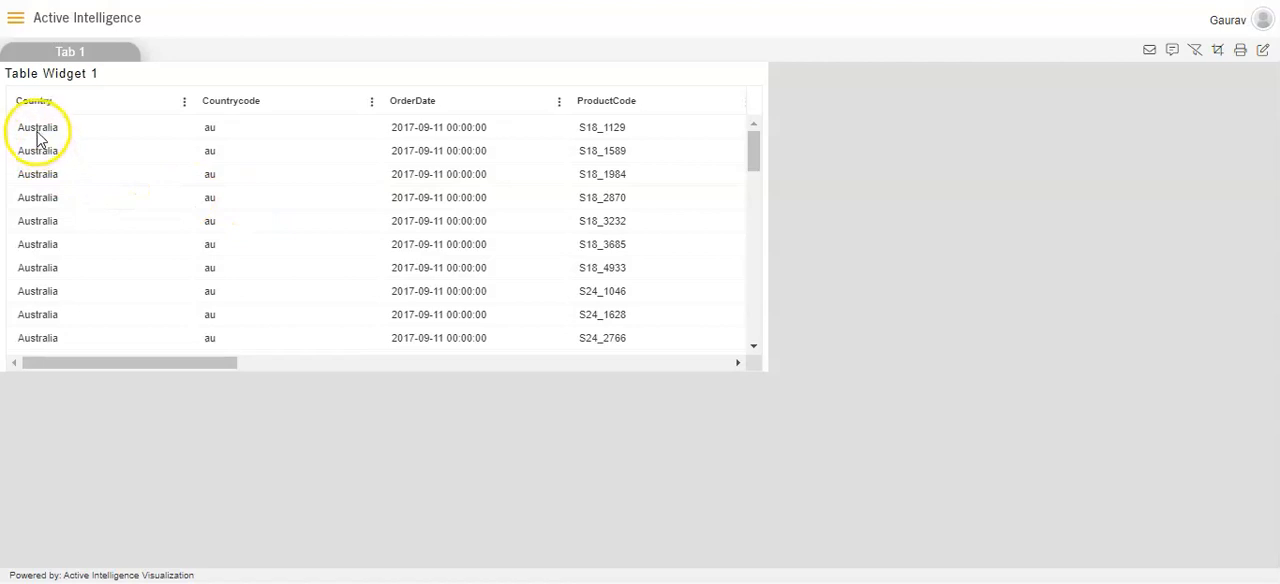
{"action": "left_click_drag", "start_coordinate": [183, 363], "coordinate": [417, 344]}
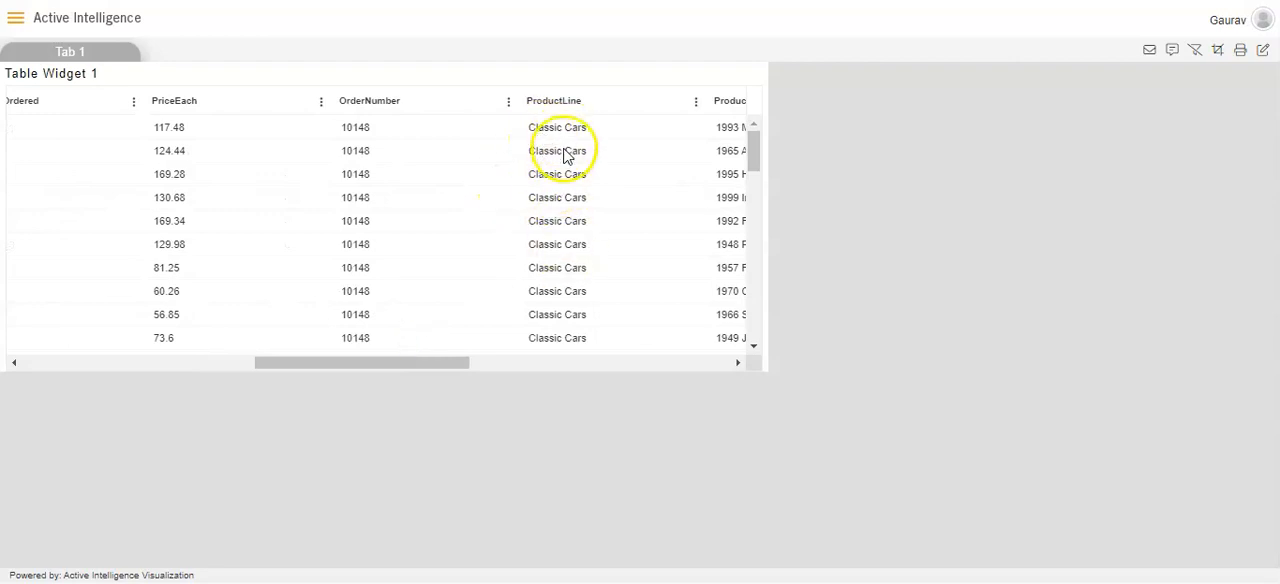
{"action": "left_click_drag", "start_coordinate": [429, 362], "coordinate": [103, 360]}
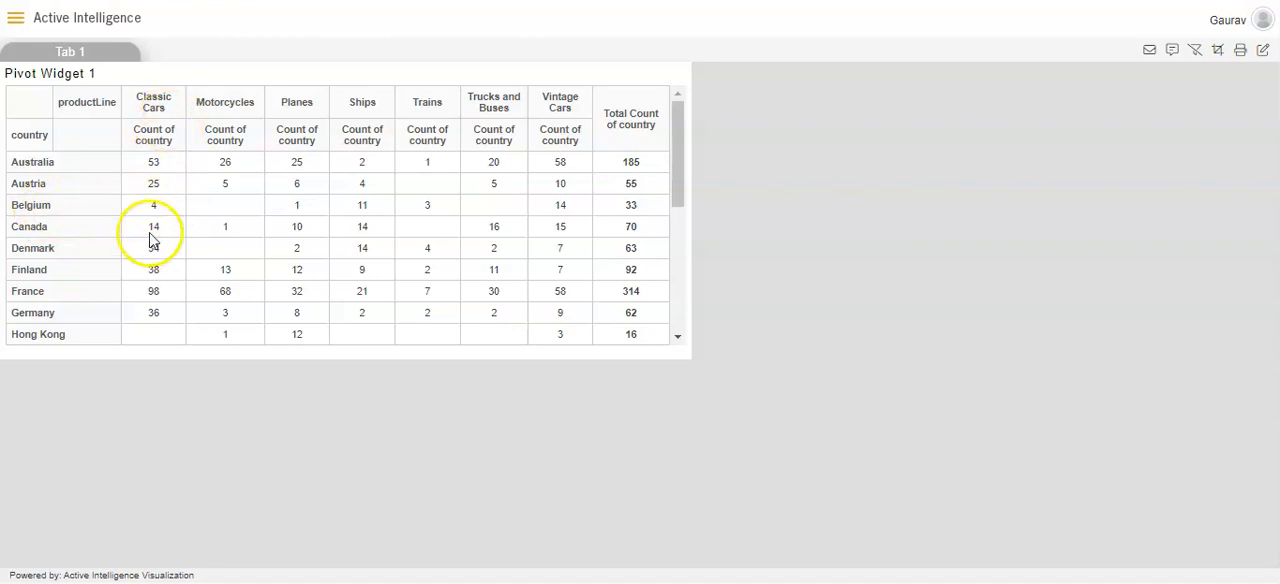
Follow the link from Belgium's Classic Cars count and check the detailed table's Country and ProductLine columns.
{"action": "left_click", "coordinate": [153, 207]}
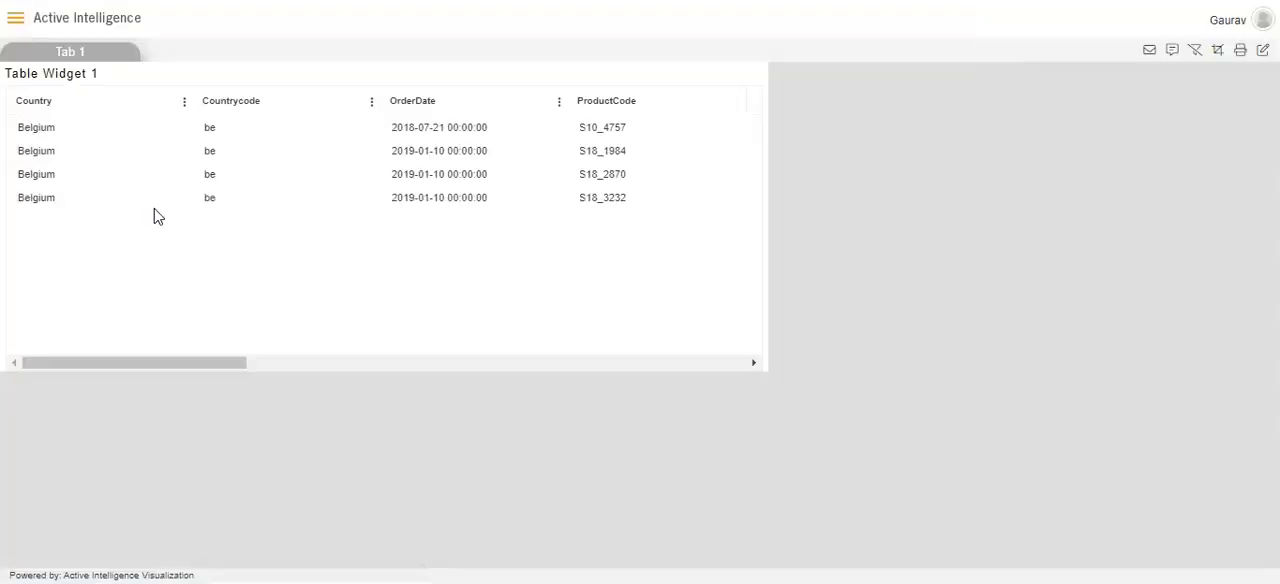
{"action": "left_click", "coordinate": [127, 208]}
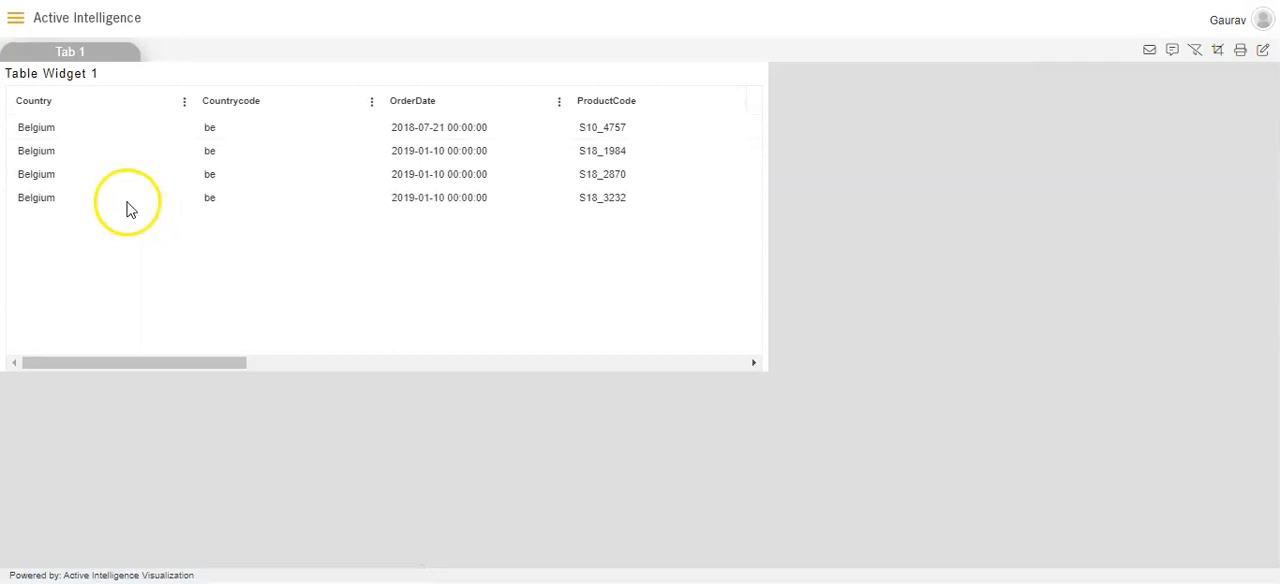
{"action": "left_click_drag", "start_coordinate": [197, 362], "coordinate": [478, 340]}
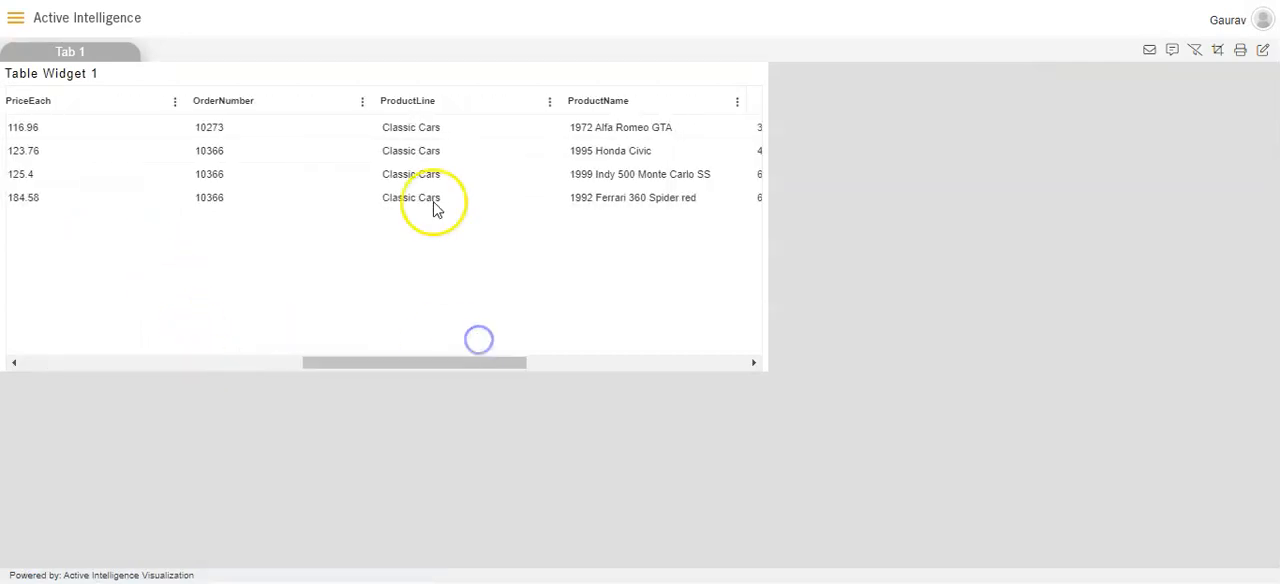